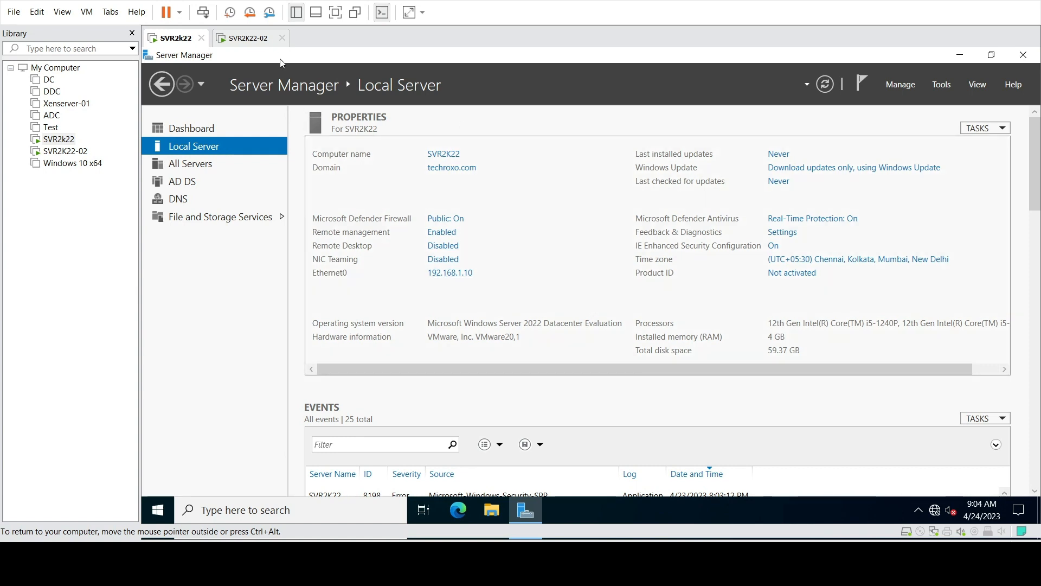
Switch between the SVR2k22 and SVR2K22-02 VMs, then open SVR2K22-02's Ethernet0 network connections
left_click(258, 40)
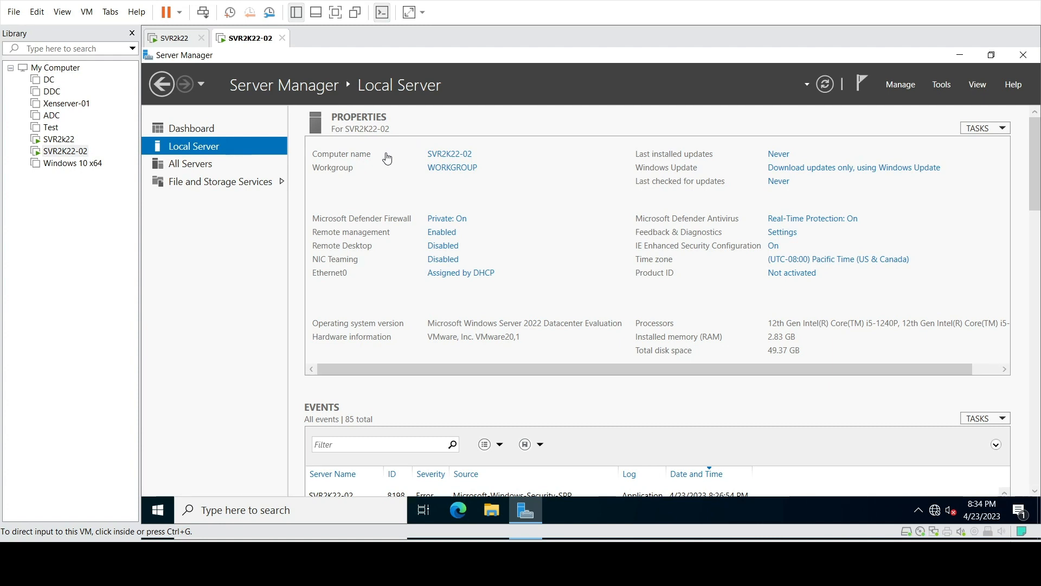
left_click(444, 156)
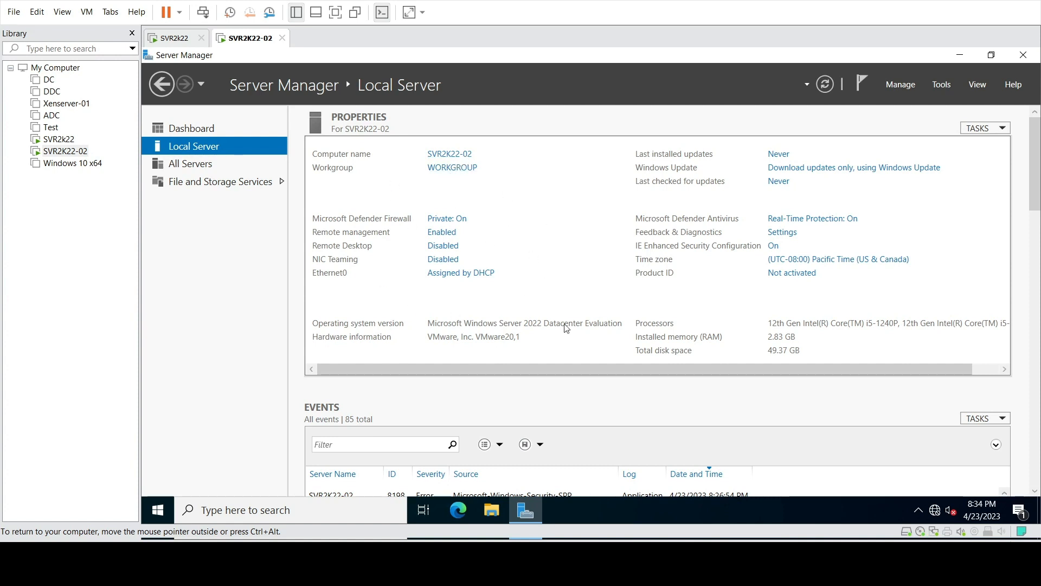
left_click(169, 36)
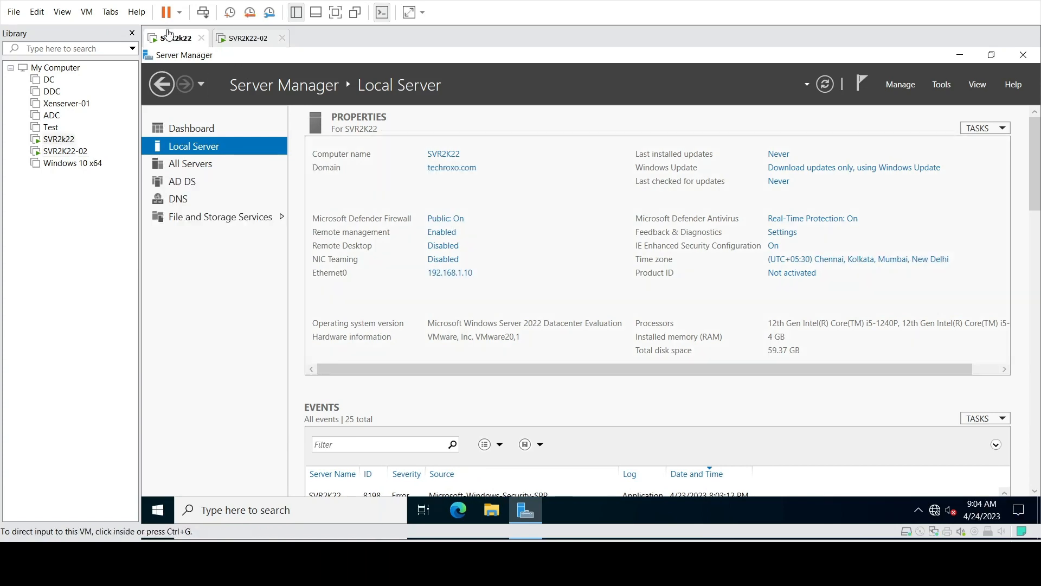
left_click(257, 40)
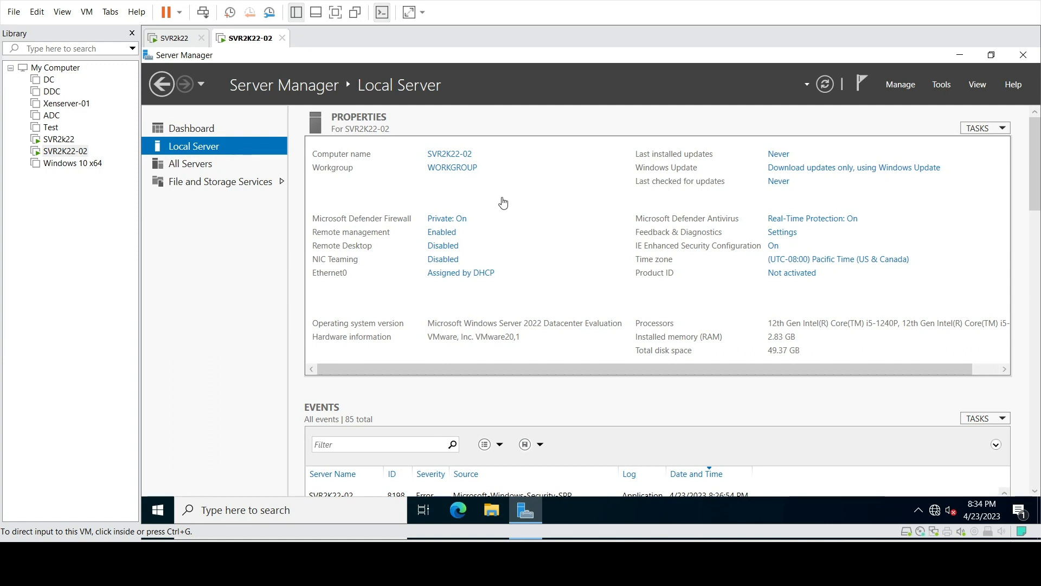
left_click(465, 274)
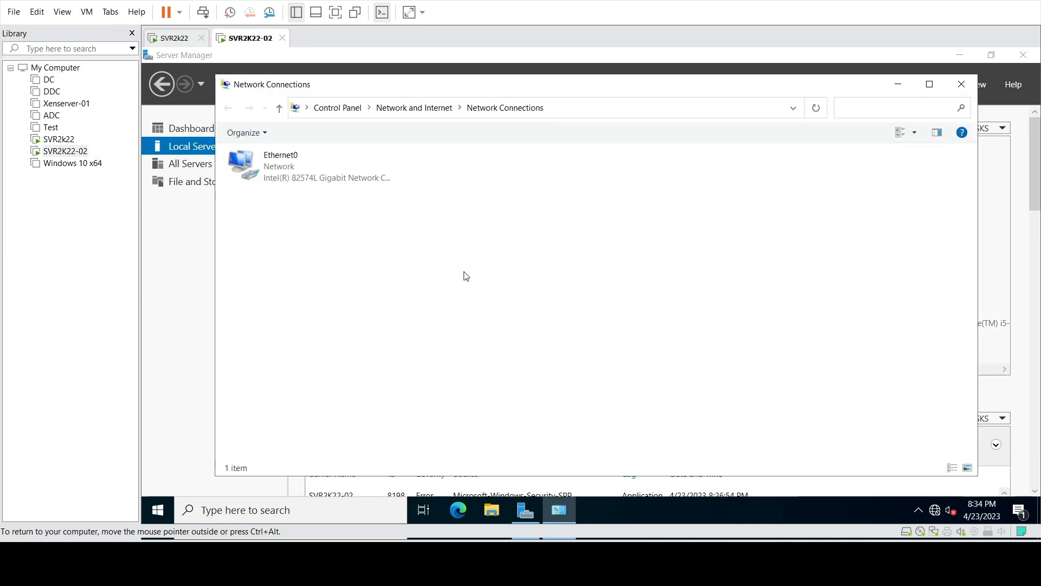
Open Ethernet0's IPv4 properties and select 'Use the following IP address'
right_click(294, 150)
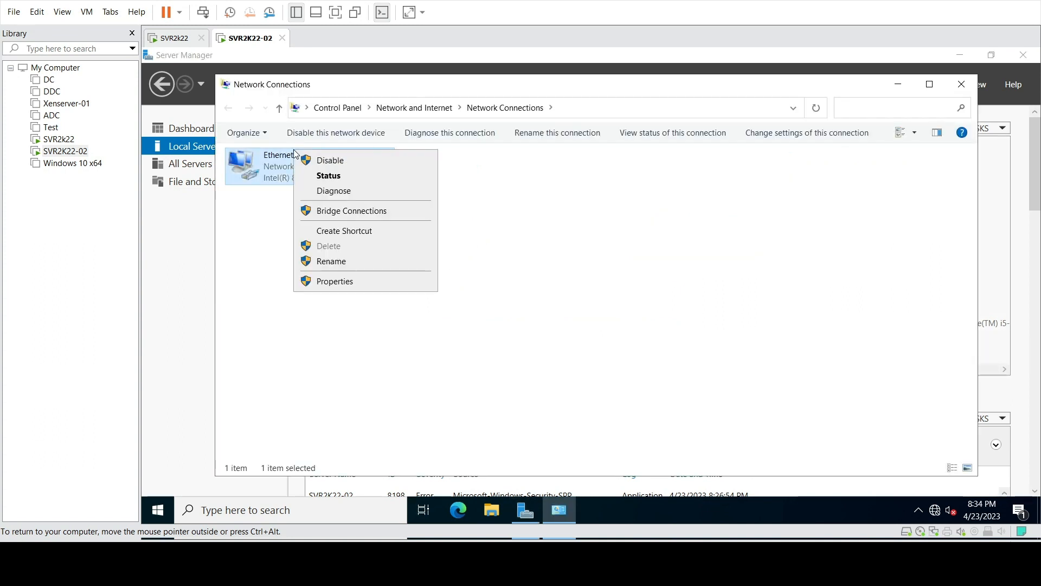
left_click(350, 282)
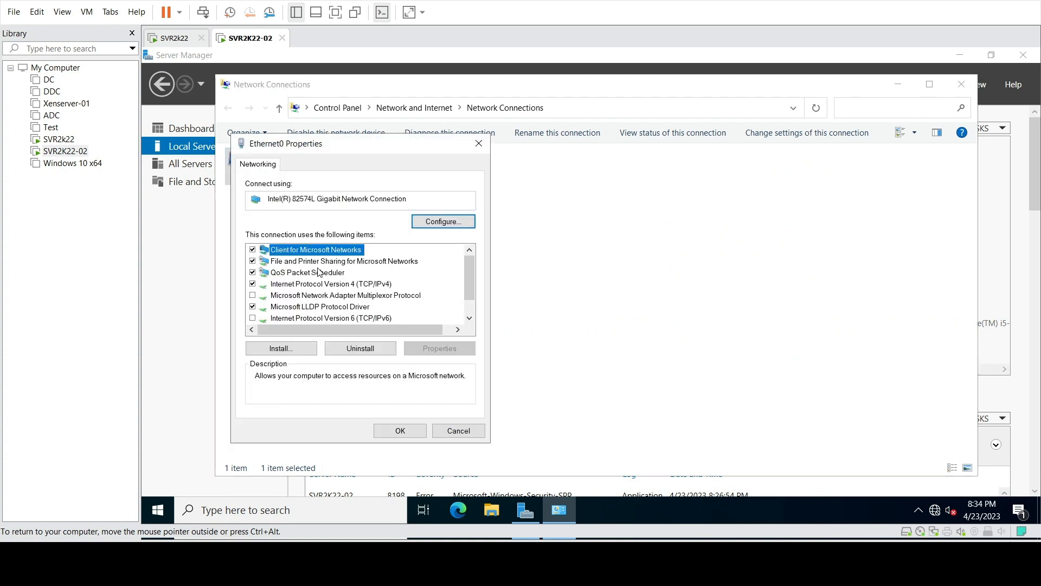
double_click(317, 285)
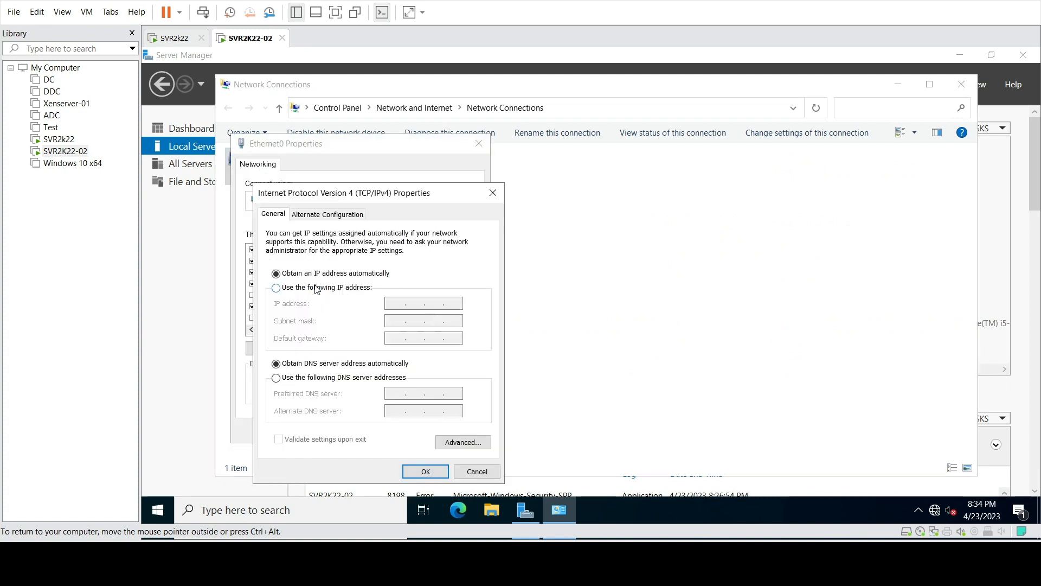
left_click(310, 288)
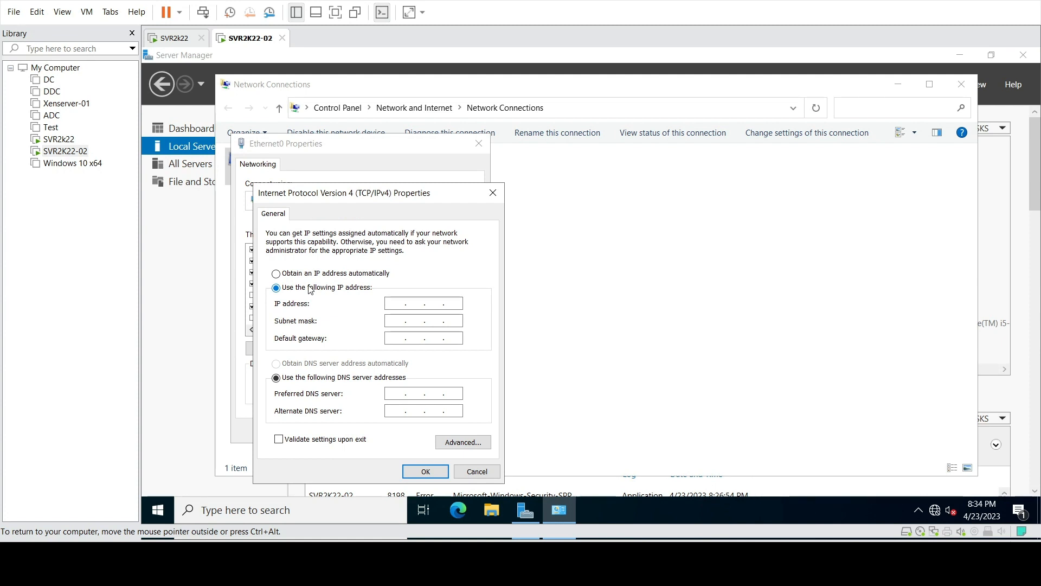
Enter IP 192.168.1.11, autofill mask 255.255.255.0, and set preferred DNS 192.168.1.10
left_click(404, 307)
type("192 . 168 . ")
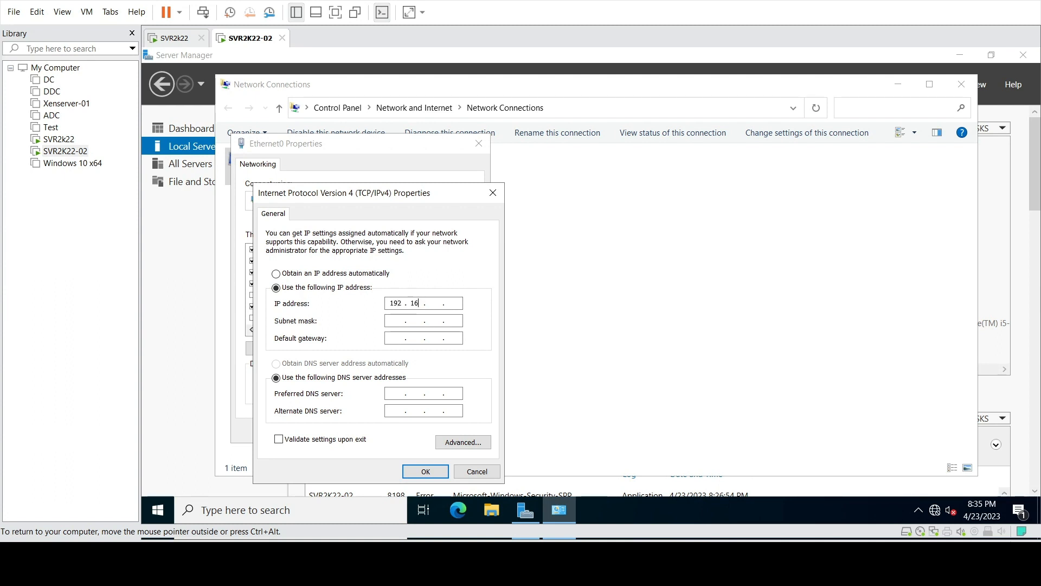
type("1 . 11")
left_click(395, 321)
left_click(400, 394)
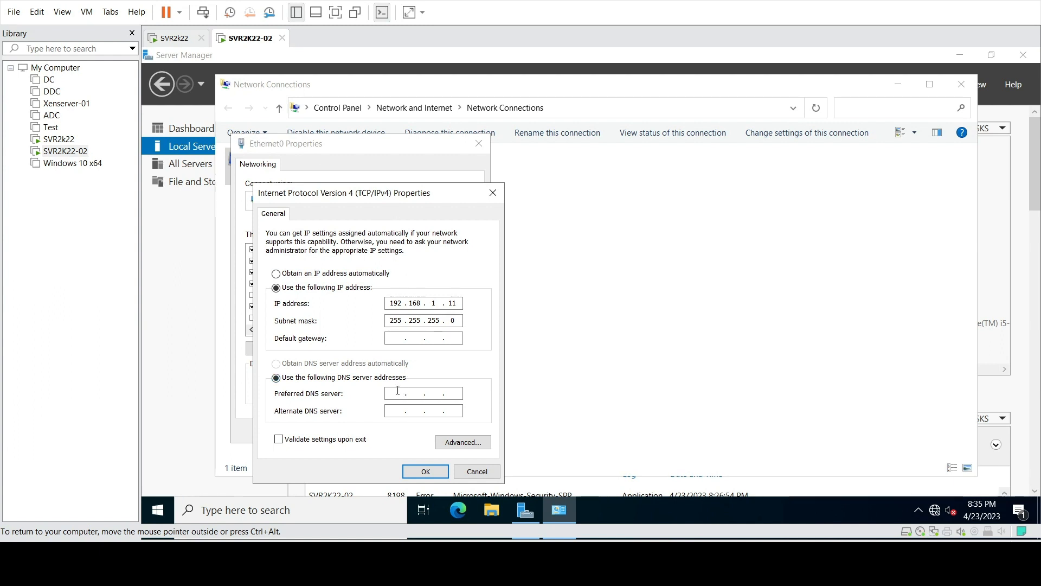
type("192.168.1.10")
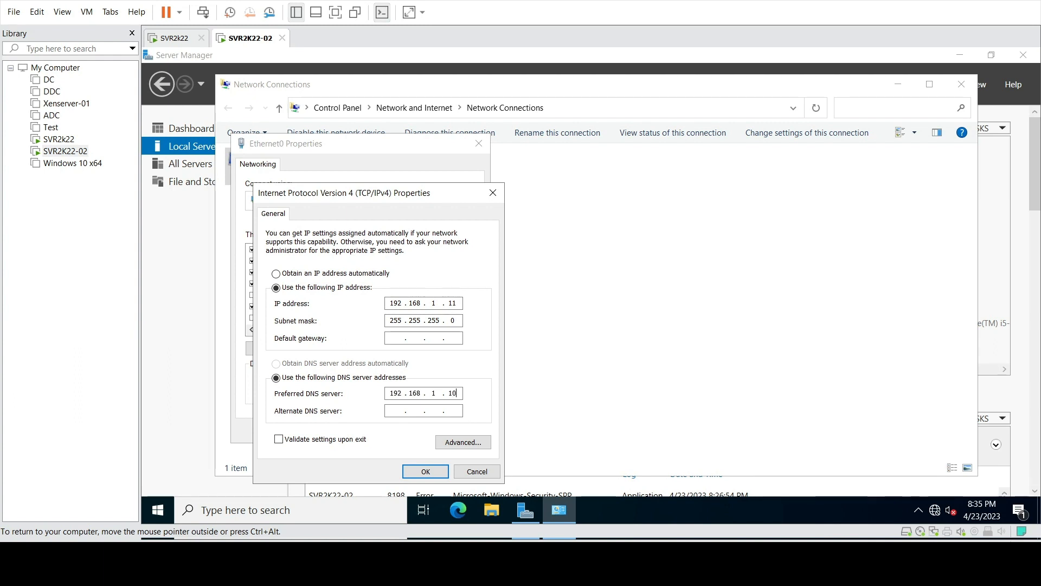
Check the DC's 192.168.1.10 address, then cancel IPv4 settings and close Ethernet0 Properties and Network Connections
left_click(171, 39)
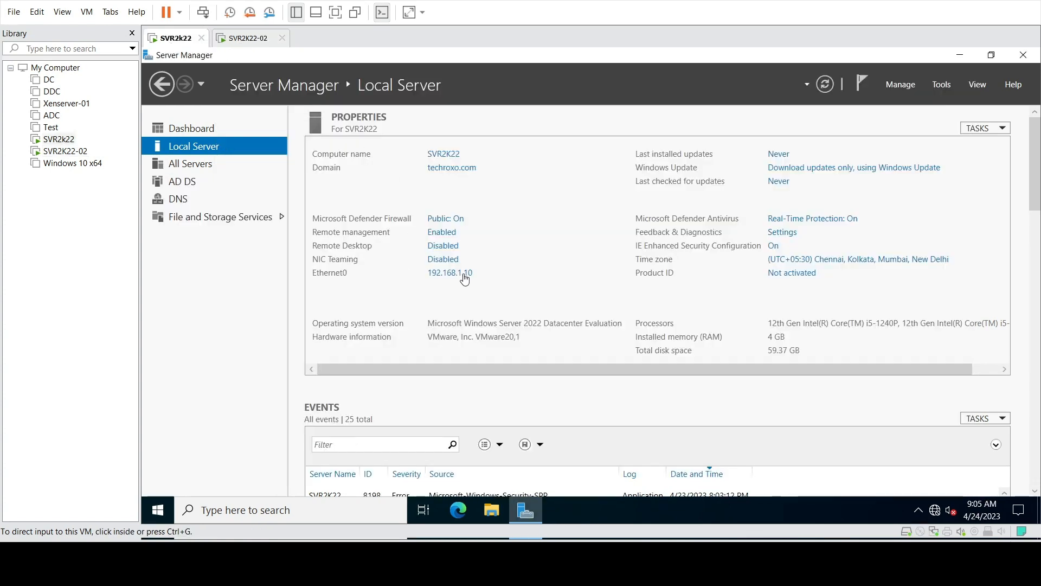
left_click(246, 38)
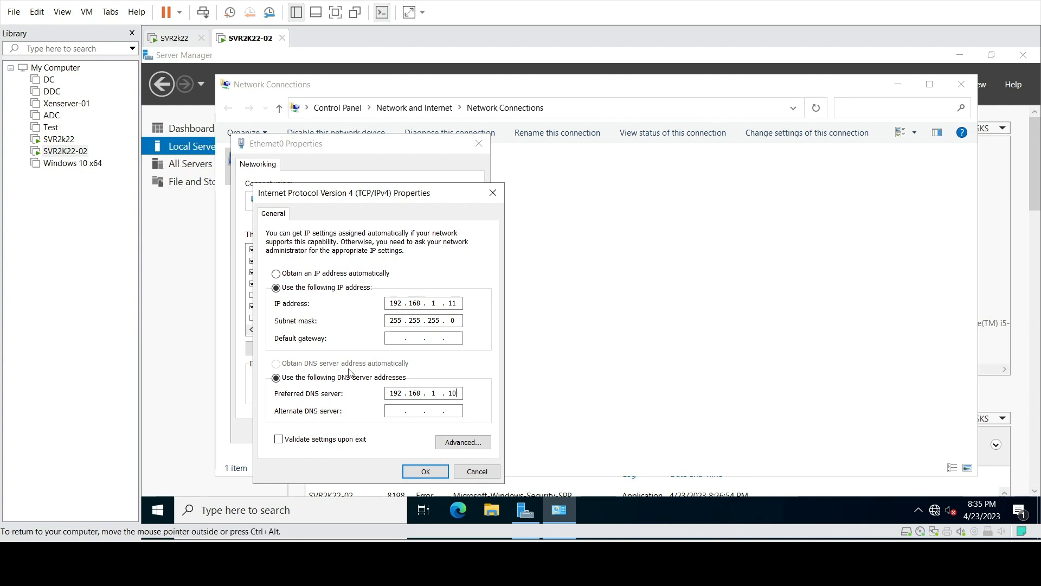
left_click(473, 469)
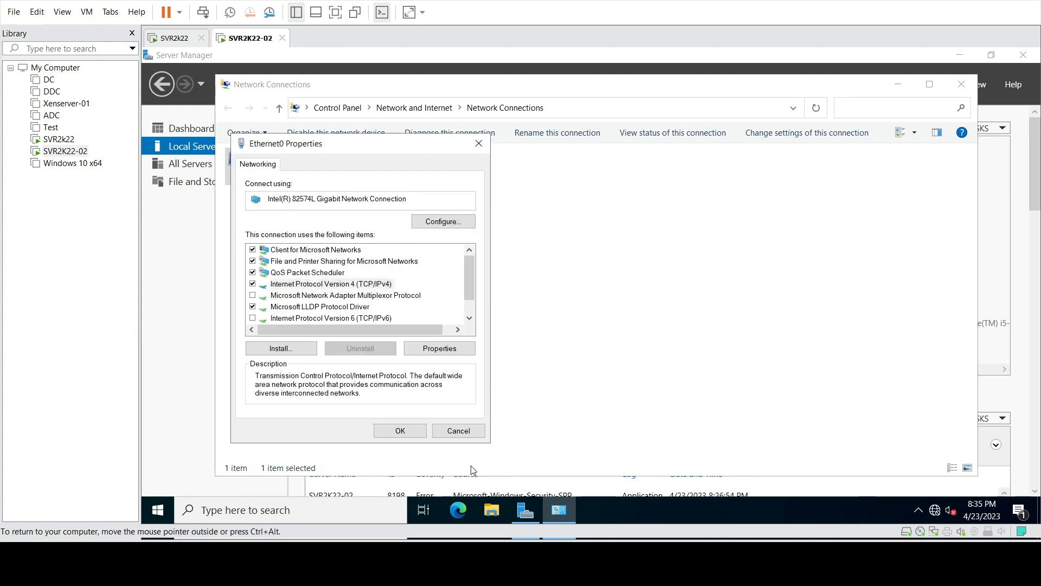
double_click(332, 284)
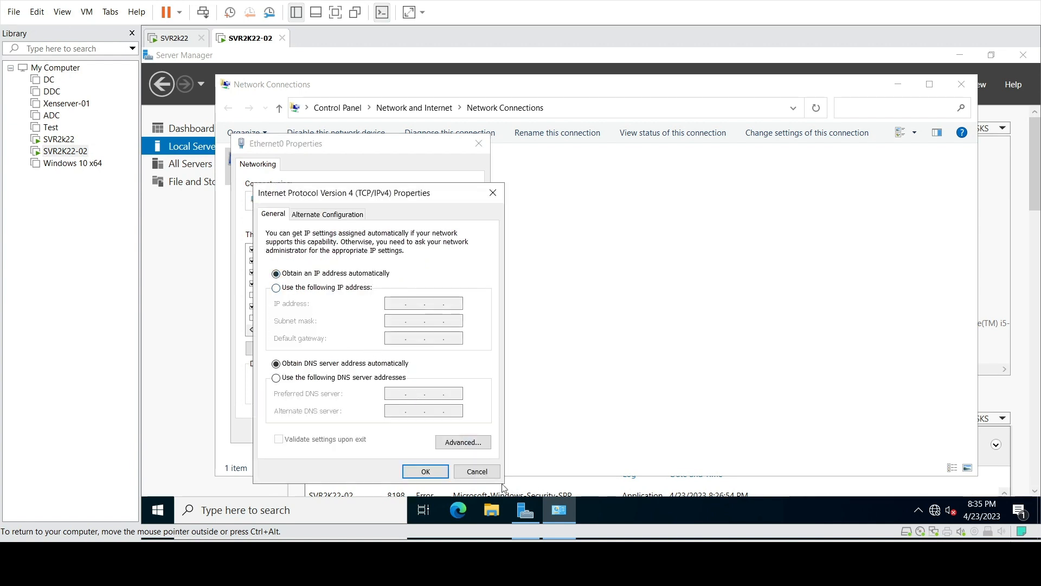
left_click(477, 471)
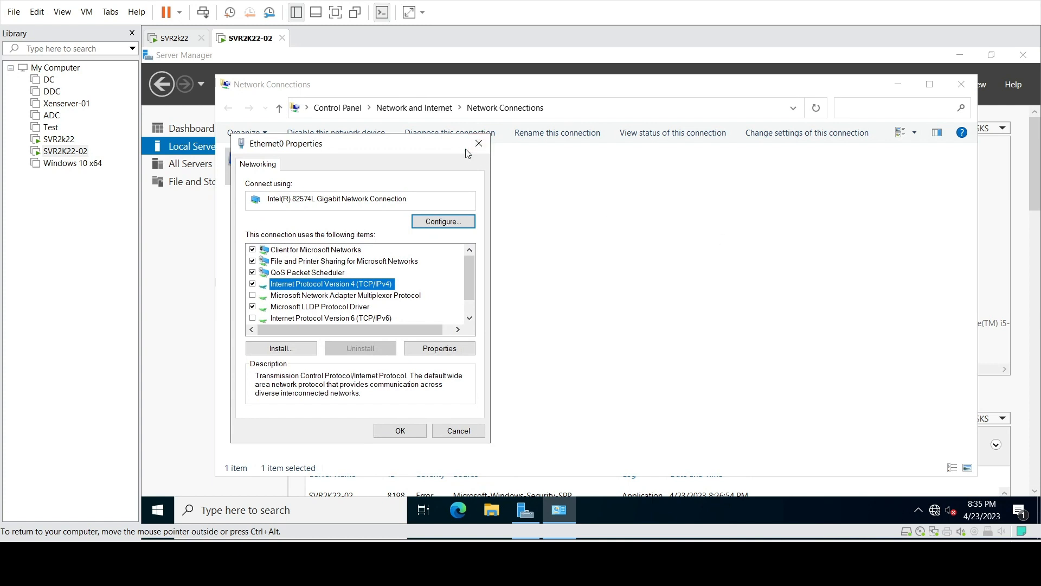
left_click(479, 143)
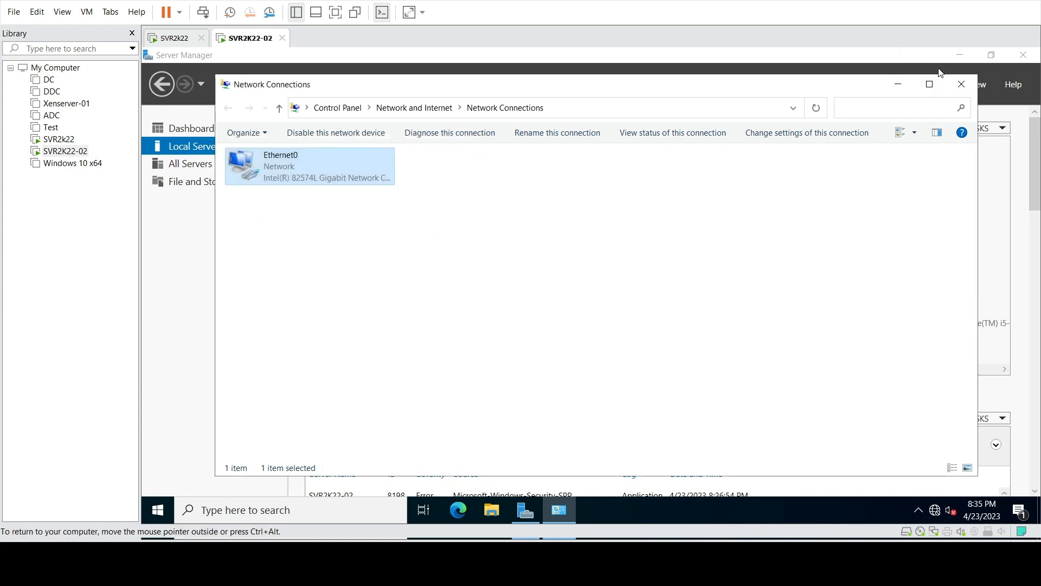
left_click(962, 84)
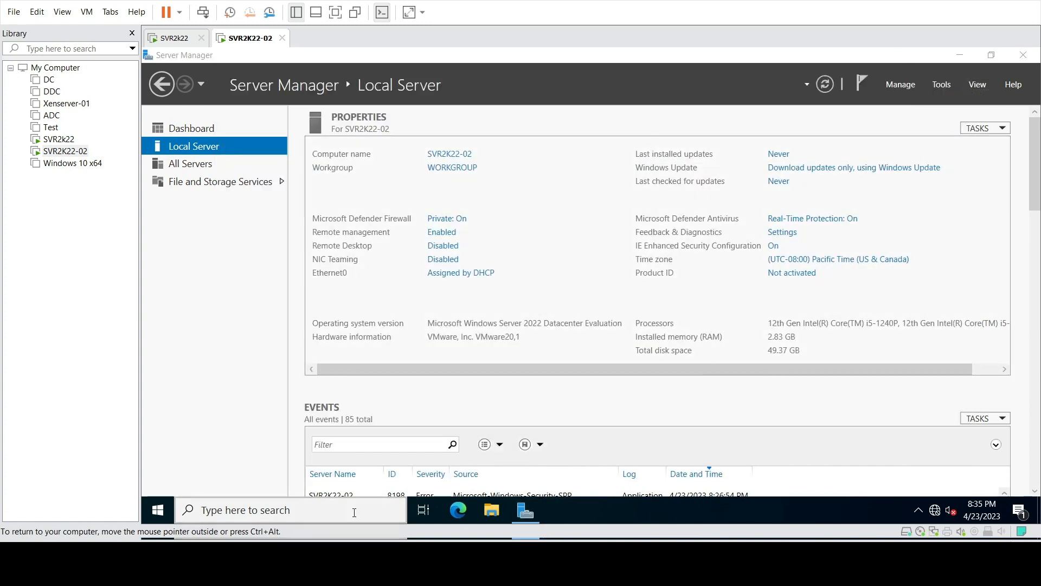
Launch Windows PowerShell as administrator from the taskbar search
left_click(354, 512)
type("po")
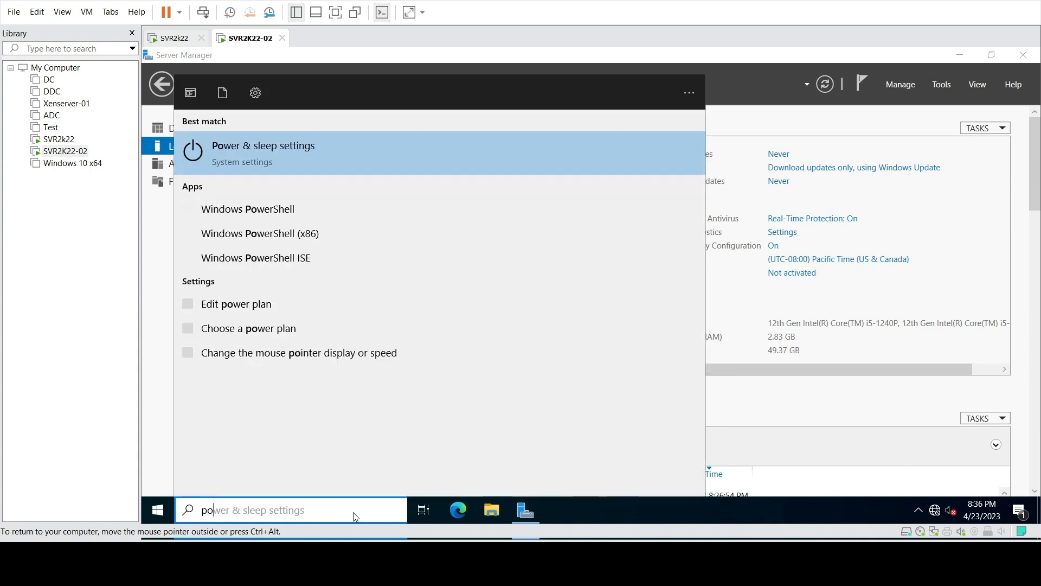
type("wers")
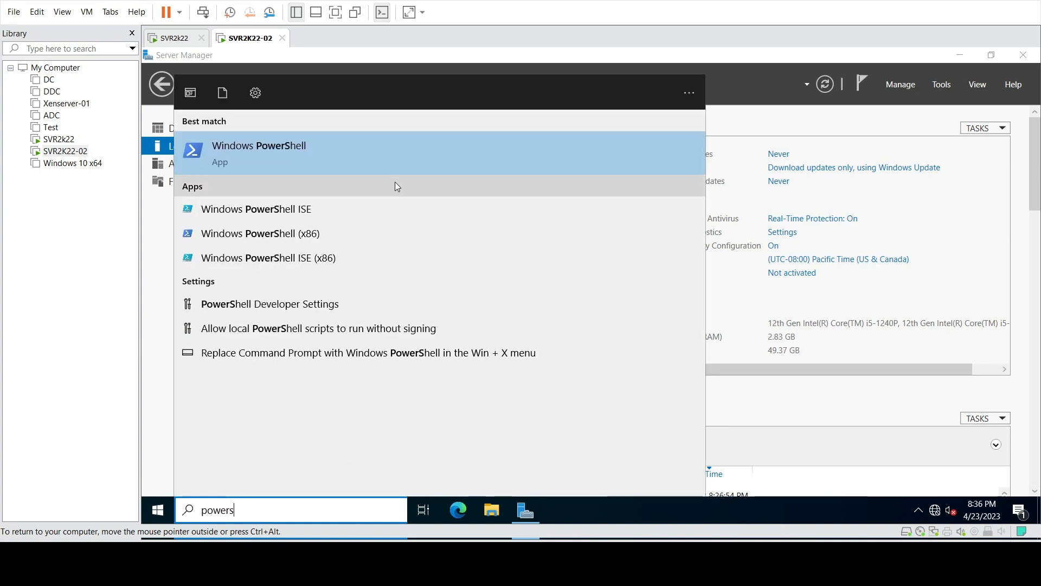
left_click(377, 154)
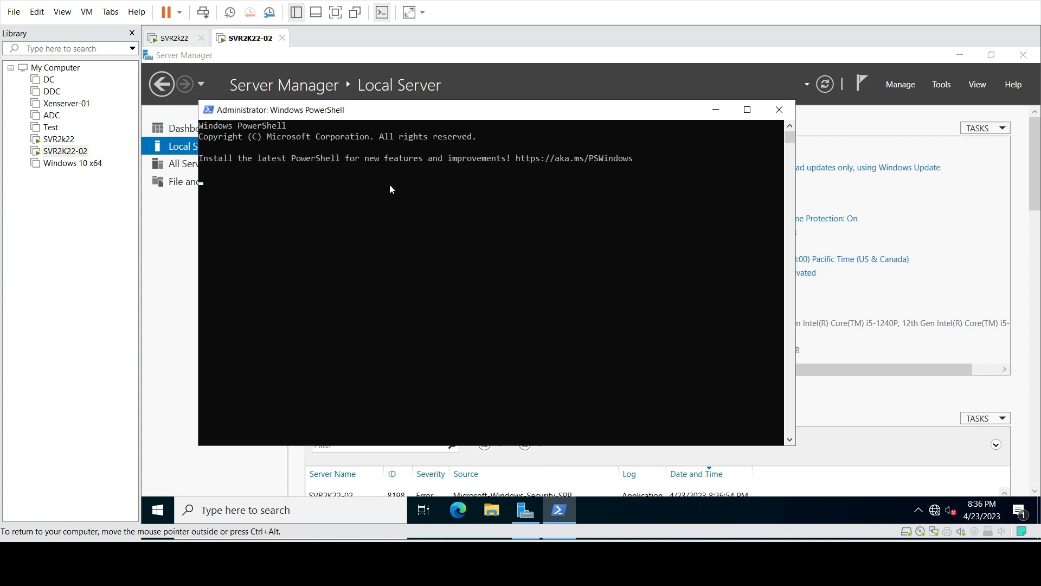
Ping the domain controller at 192.168.1.10 from the PowerShell prompt
left_click(250, 184)
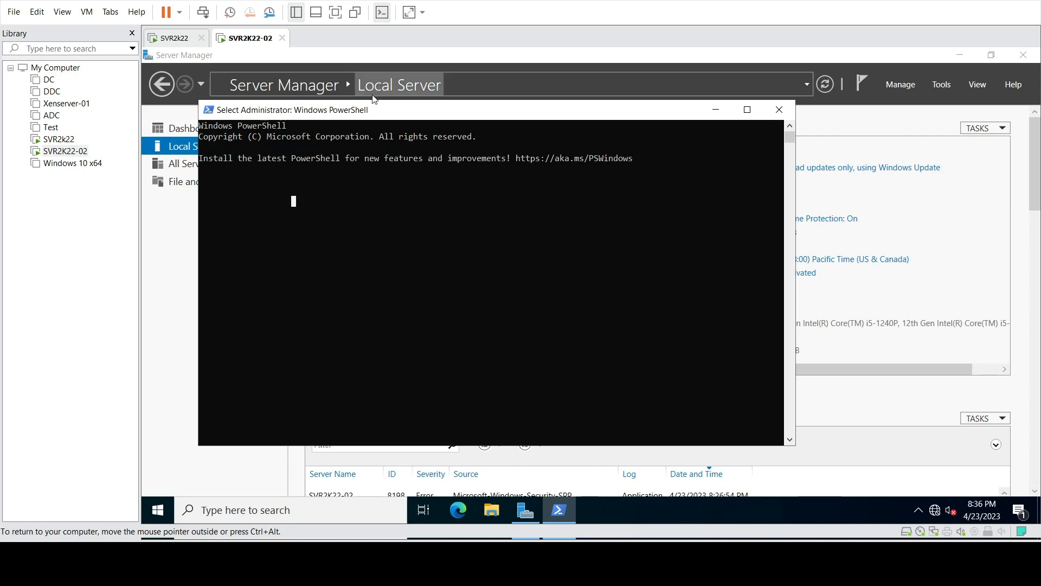
left_click_drag(358, 111, 359, 96)
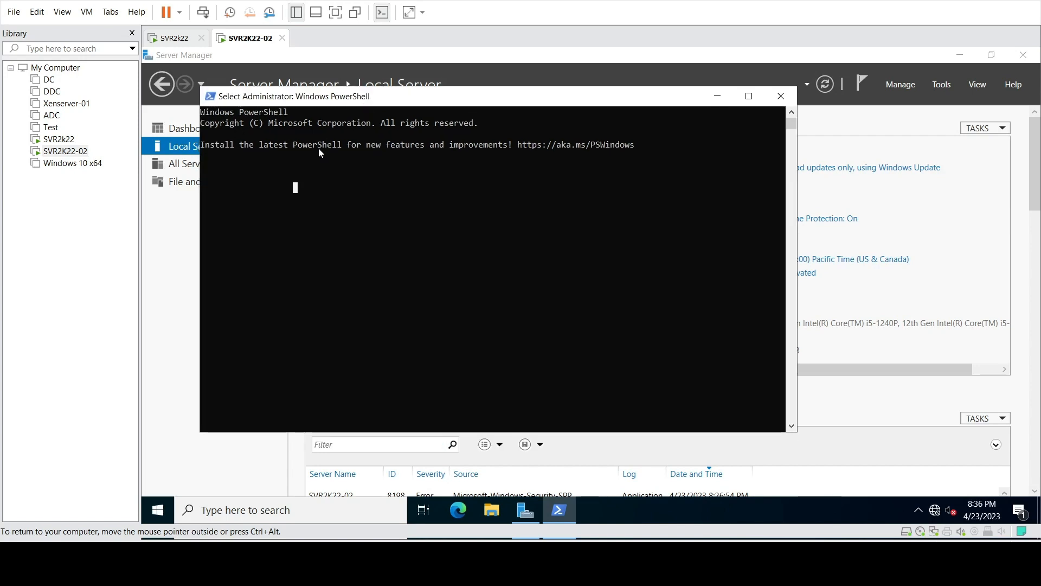
key("Escape")
left_click(335, 166)
type("pin")
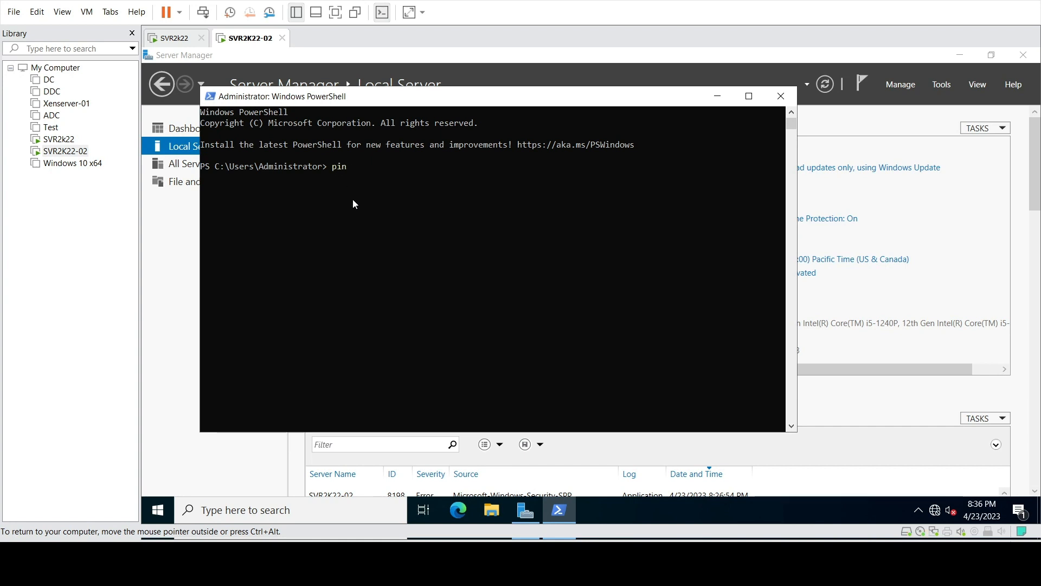
type("g 192.168.1.10")
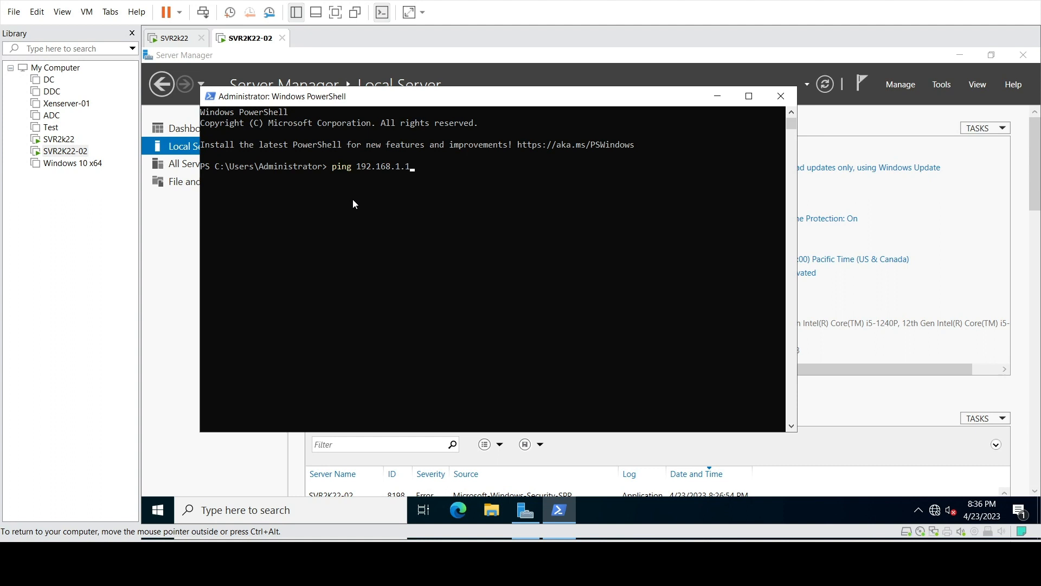
key("Return")
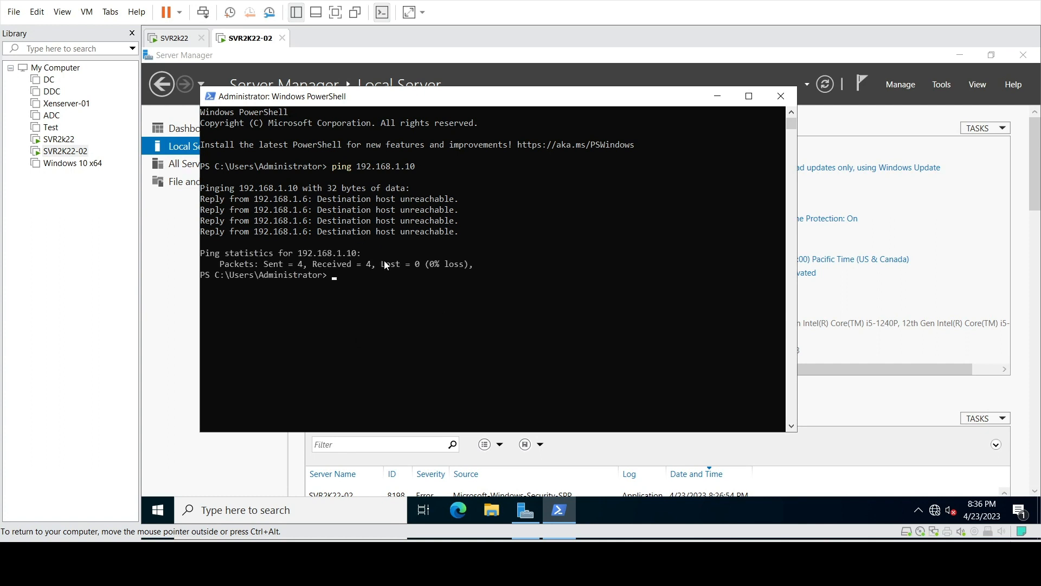
Ping techroxo.com (and the mistyped techroco.com), getting the 'could not find host' error
type("ping tec")
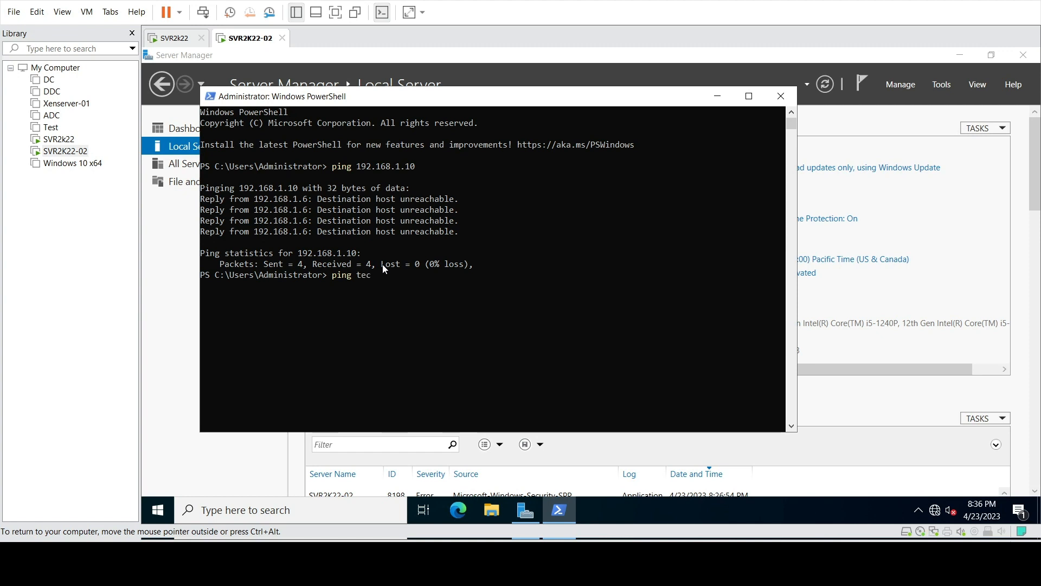
type("hroxo.com")
key("Return")
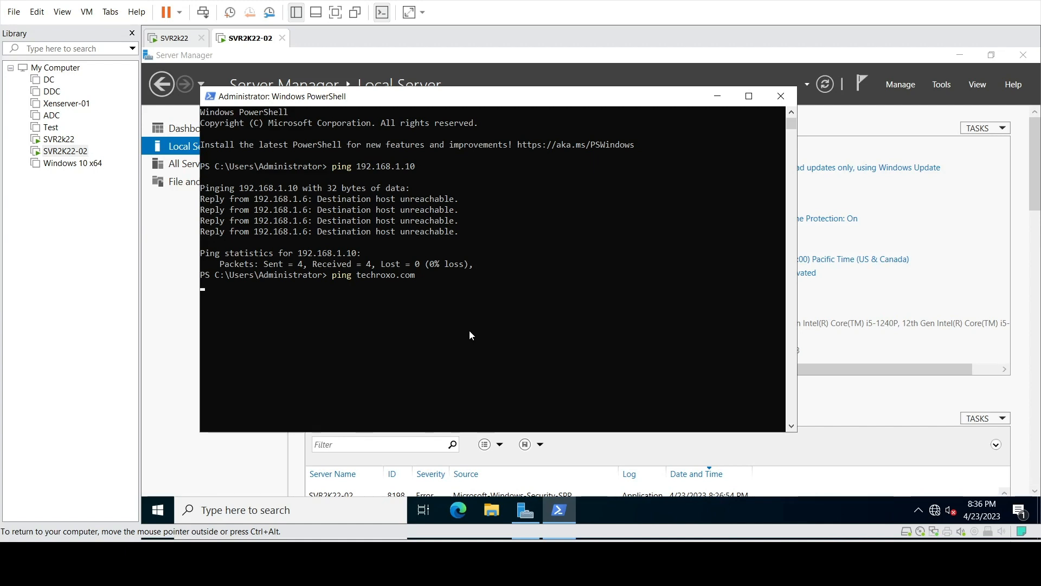
key("ctrl+c")
type("ping")
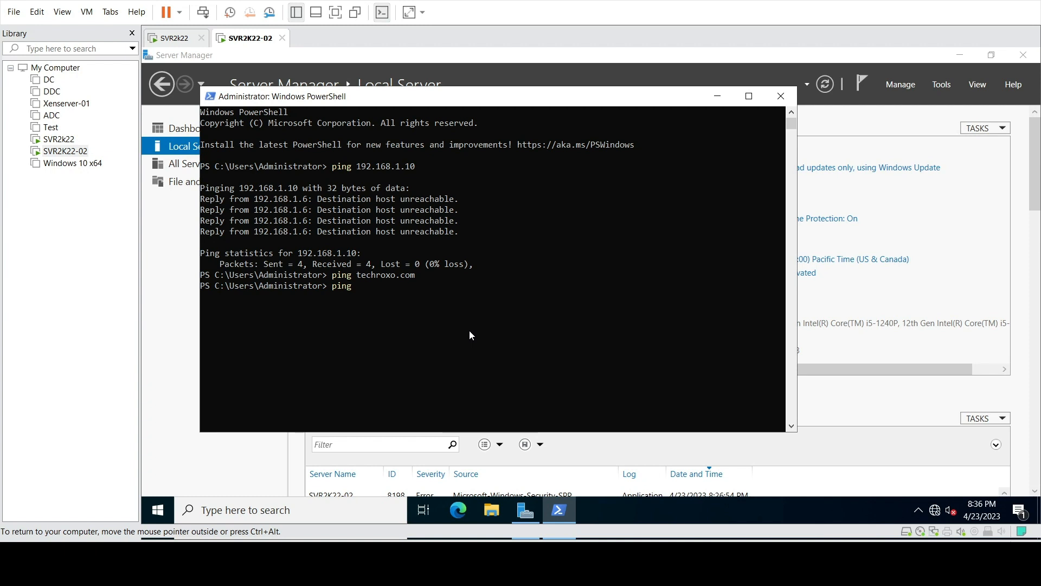
type(" tec")
type("hro")
type("co.co")
type("m")
key("Return")
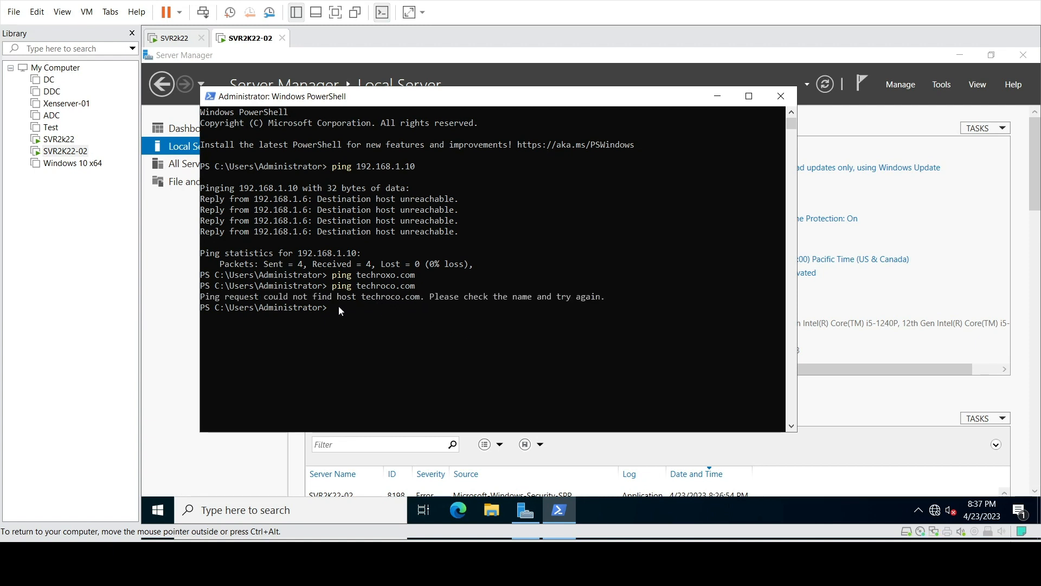
type("p")
key("Up")
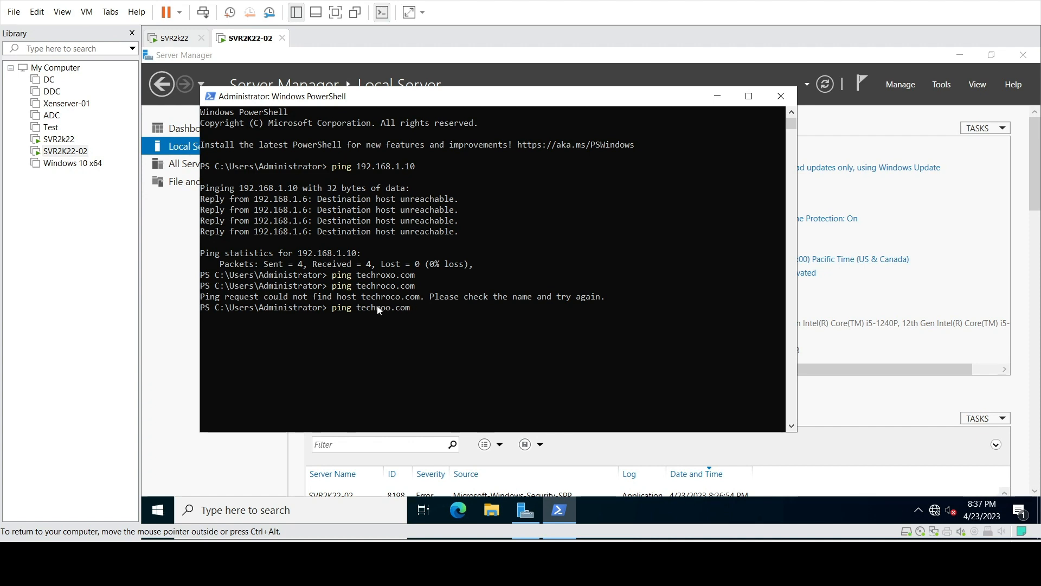
key("Up")
key("Return")
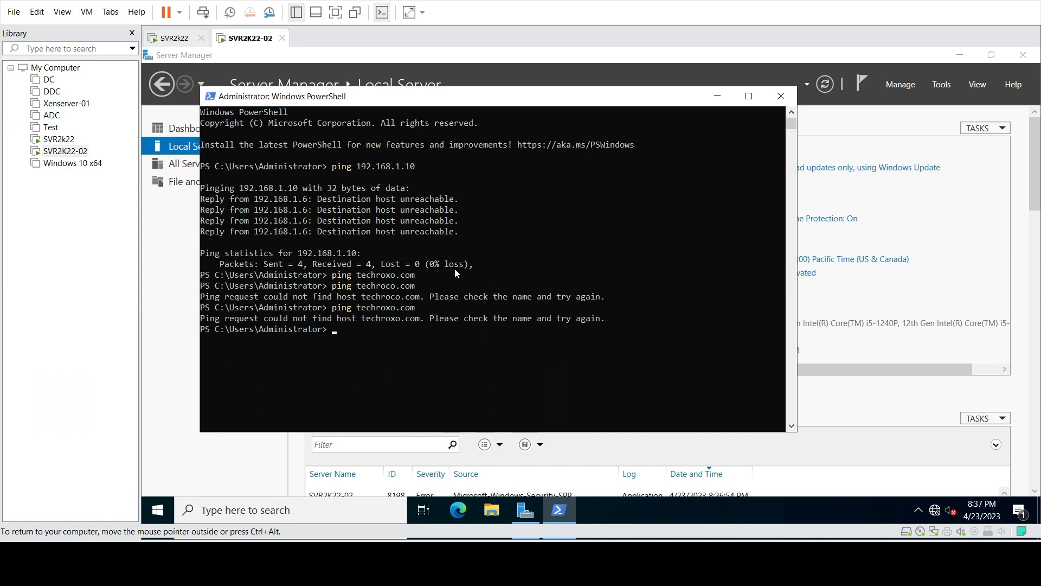
Close PowerShell and open Ethernet0's IPv4 properties set to a manually assigned address
left_click(781, 96)
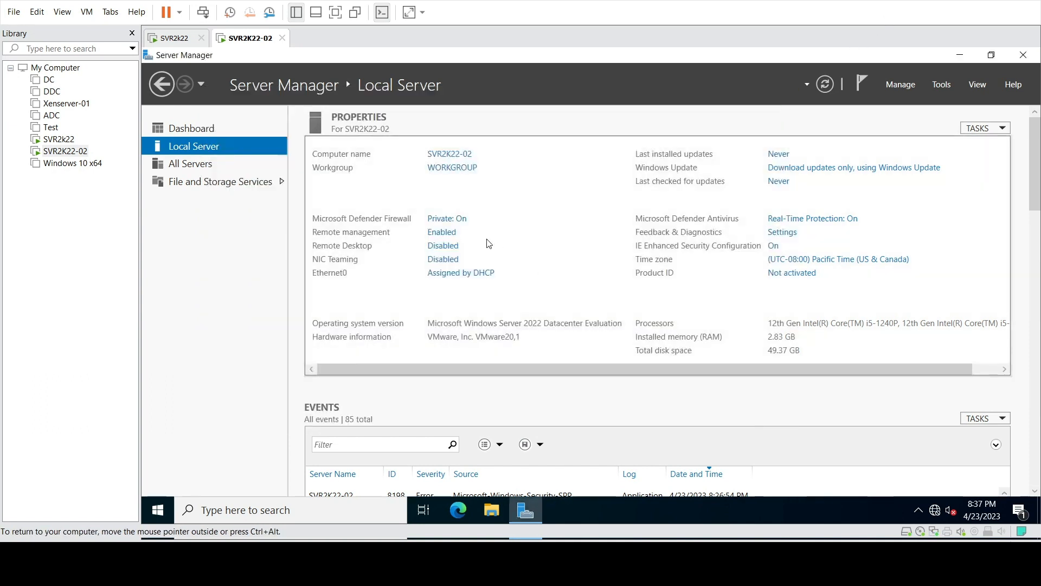
left_click(462, 274)
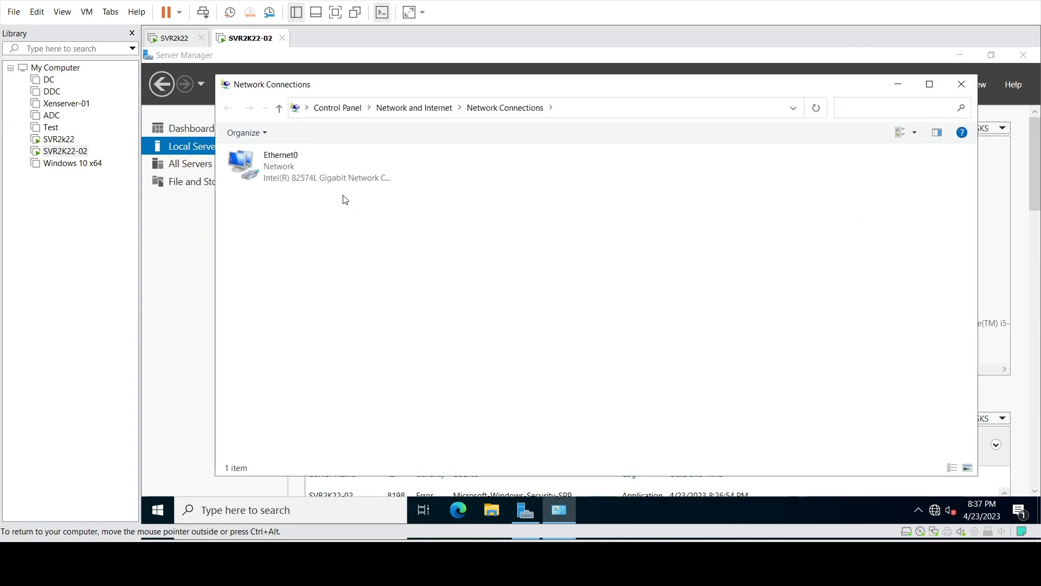
left_click(330, 181)
right_click(331, 181)
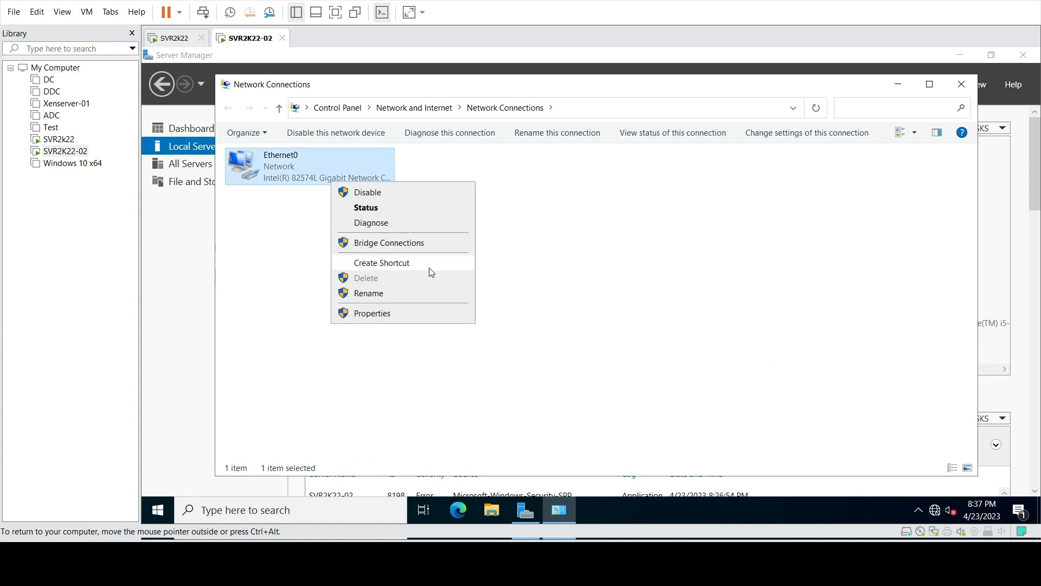
left_click(407, 314)
left_click(349, 285)
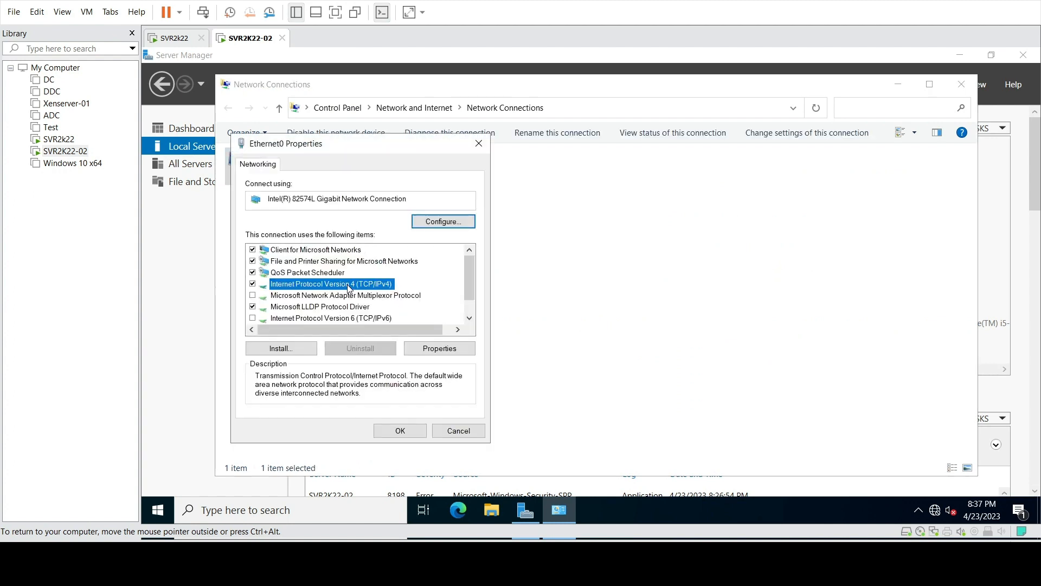
left_click(440, 348)
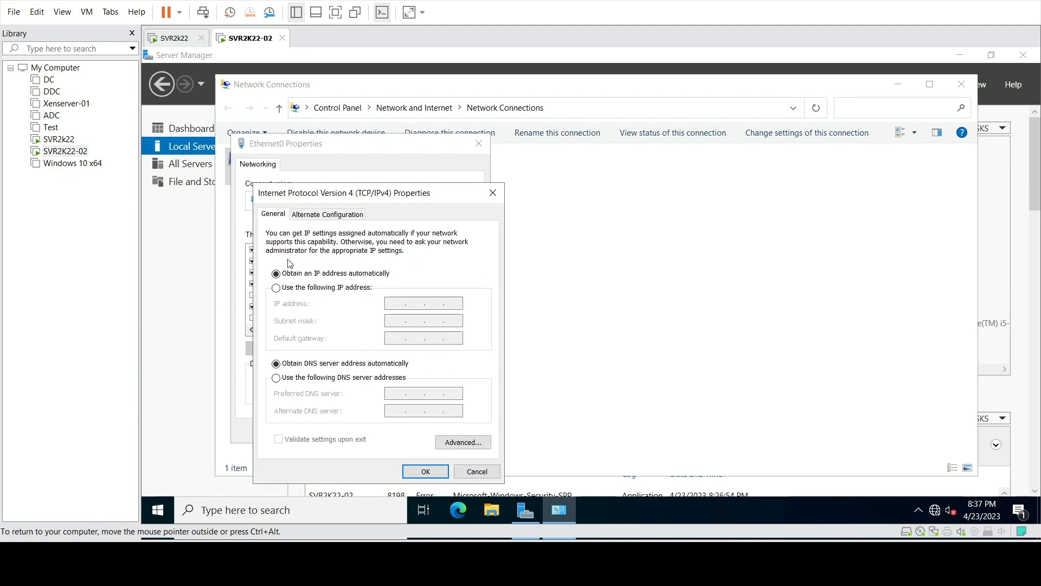
left_click(276, 288)
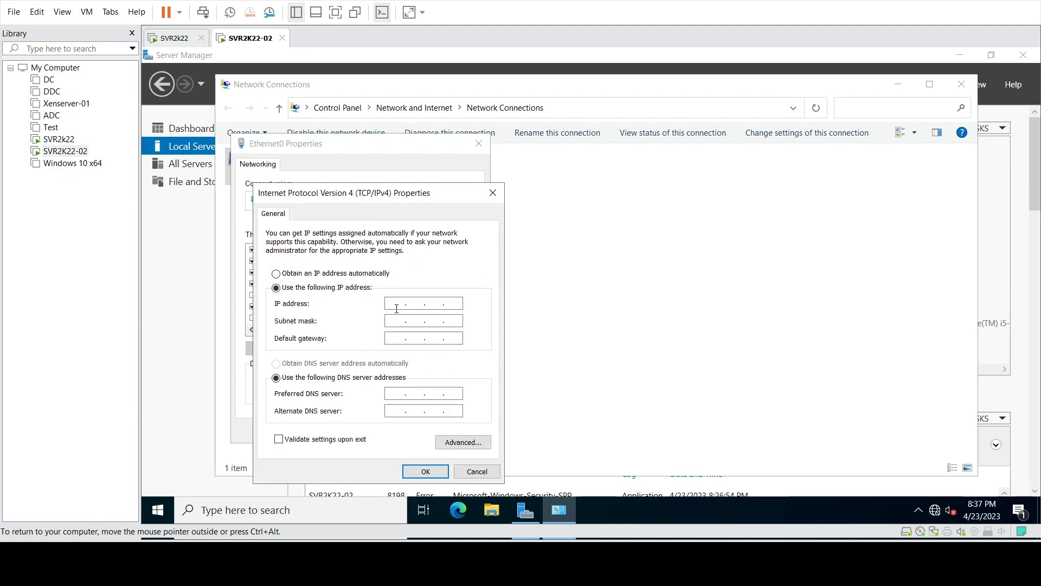
Enter IP 192.168.1.11, mask 255.255.255.0, preferred DNS 192.168.1.10, and save
type("192 . 168 . 1 . ")
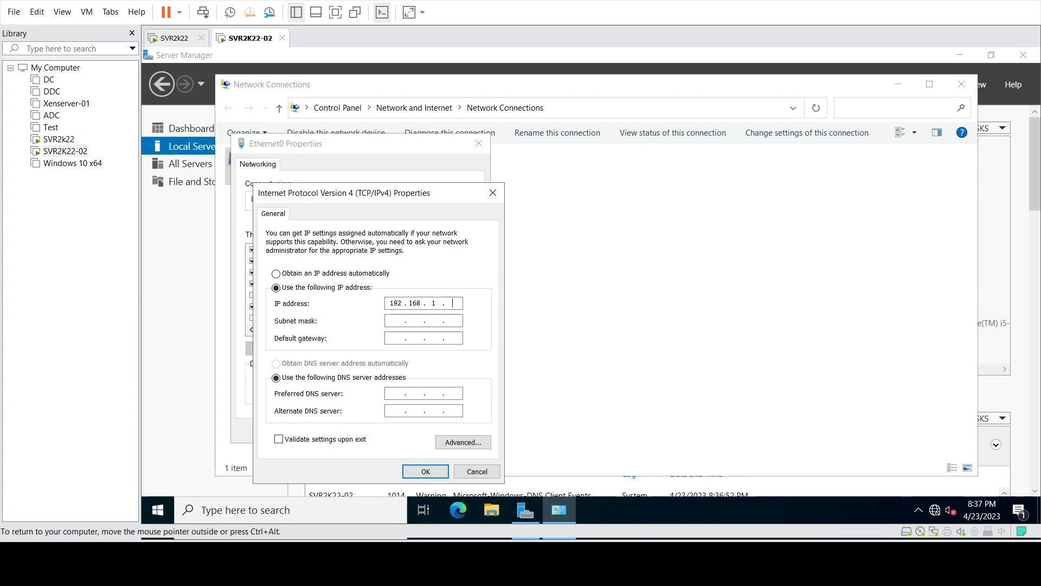
type("11")
left_click(393, 321)
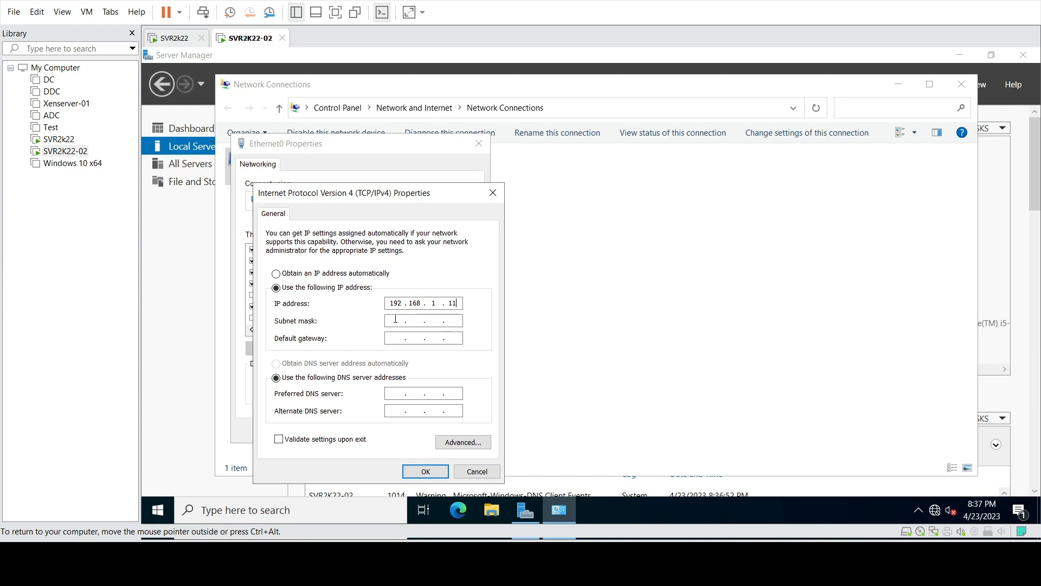
left_click(390, 394)
type("192 . 168 . ")
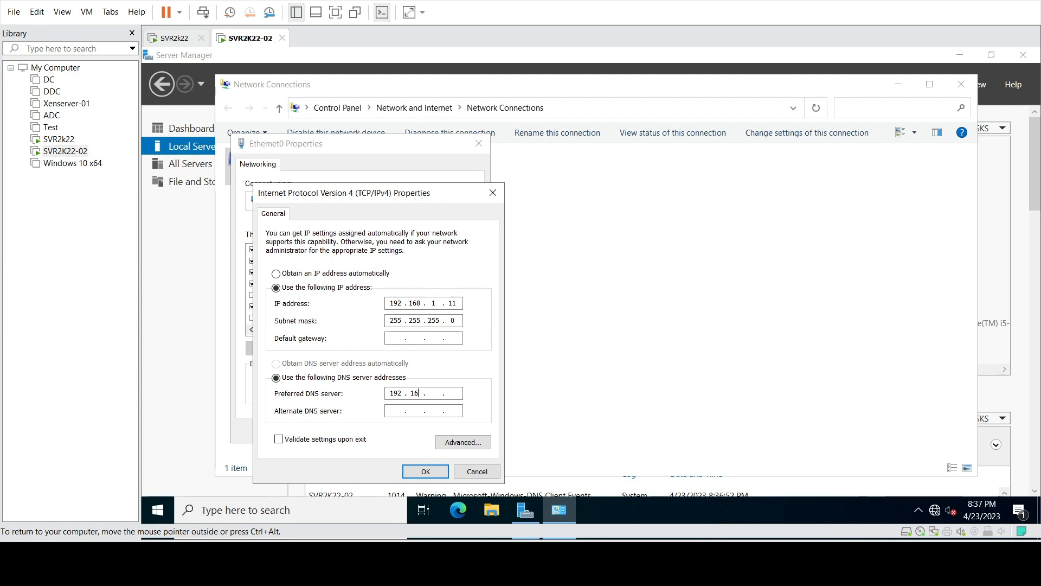
type("1 . 10")
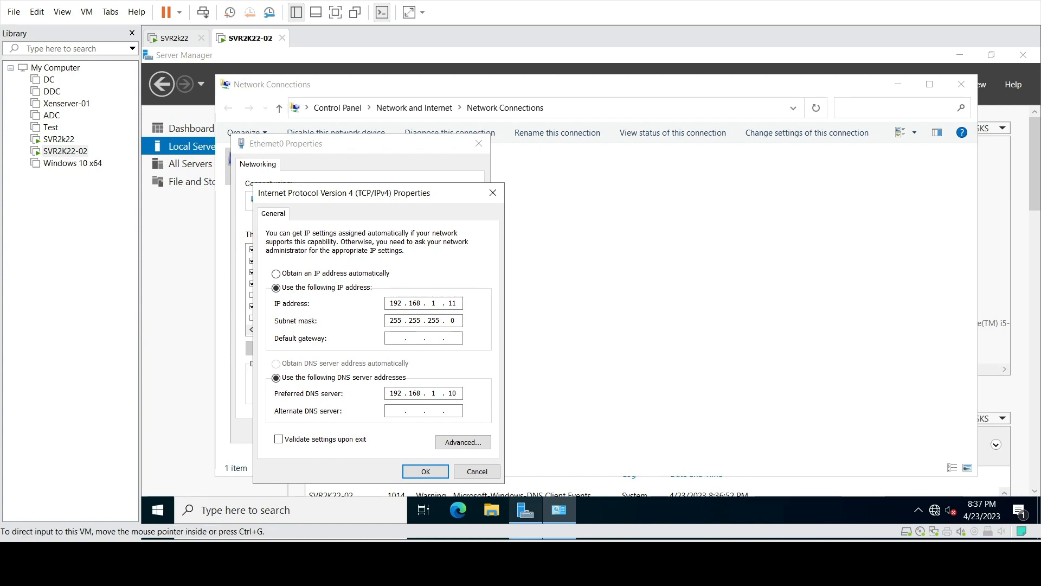
left_click(425, 470)
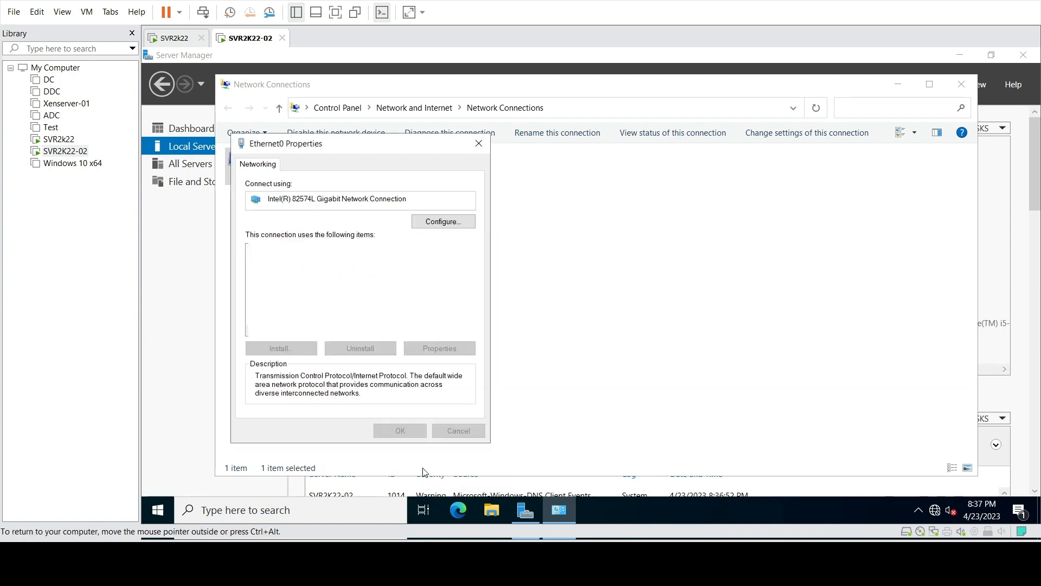
Close Ethernet0 Properties, then disable and re-enable the Ethernet0 adapter
left_click(400, 430)
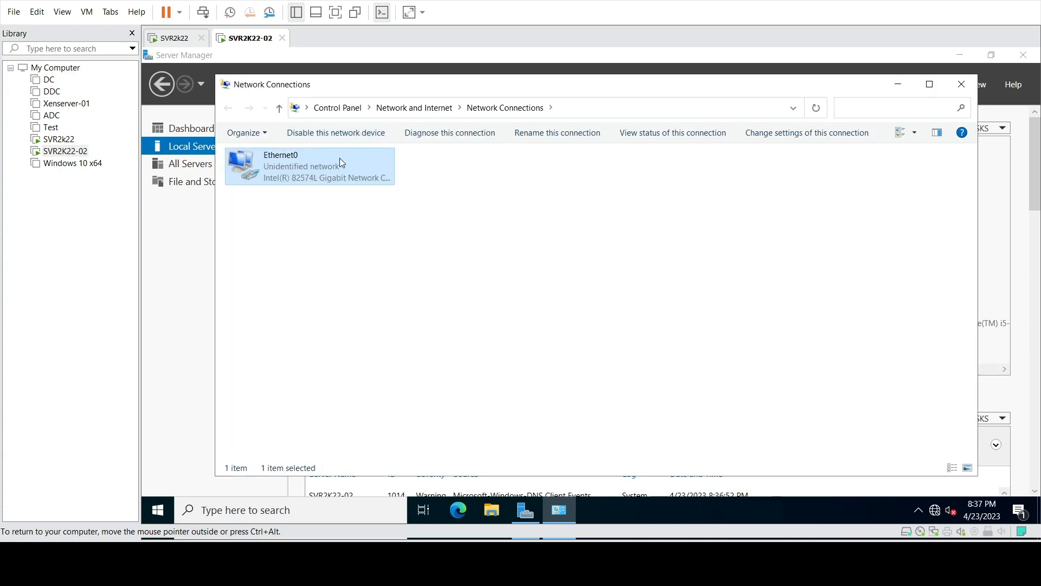
left_click(338, 138)
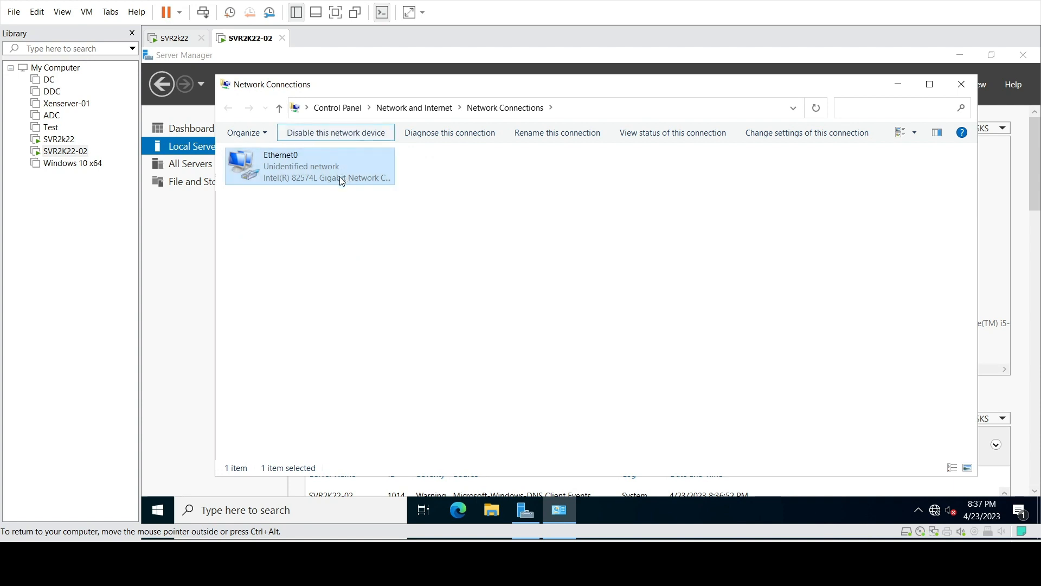
left_click(347, 132)
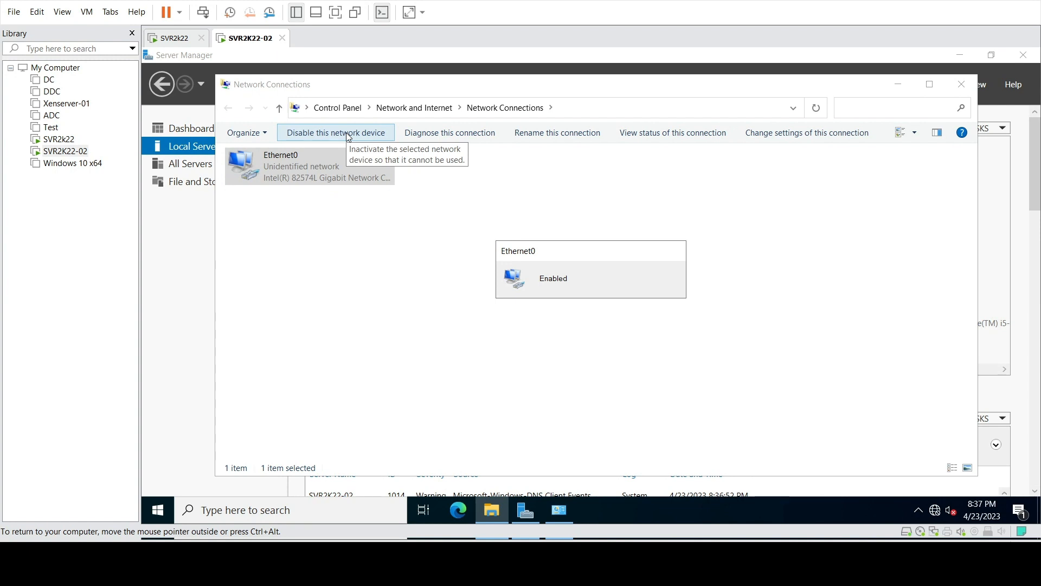
Launch Windows PowerShell from the Start menu and maximize its window
left_click(466, 248)
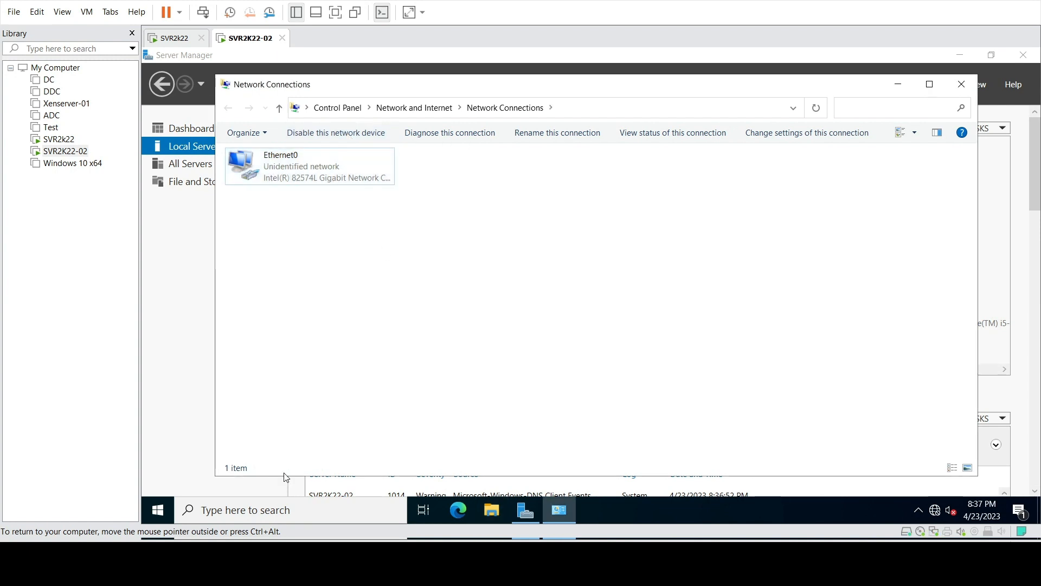
left_click(160, 507)
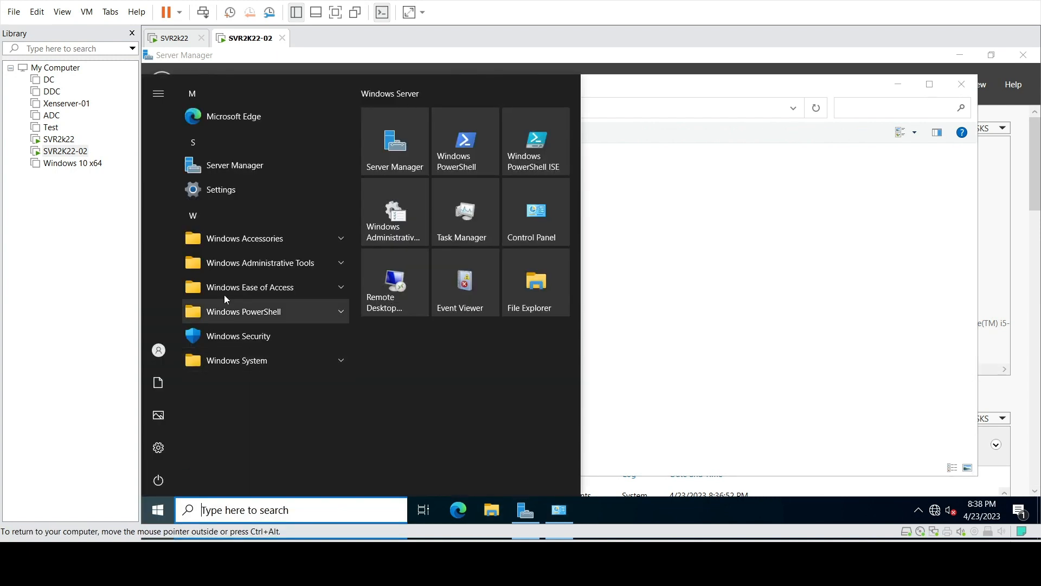
left_click(341, 310)
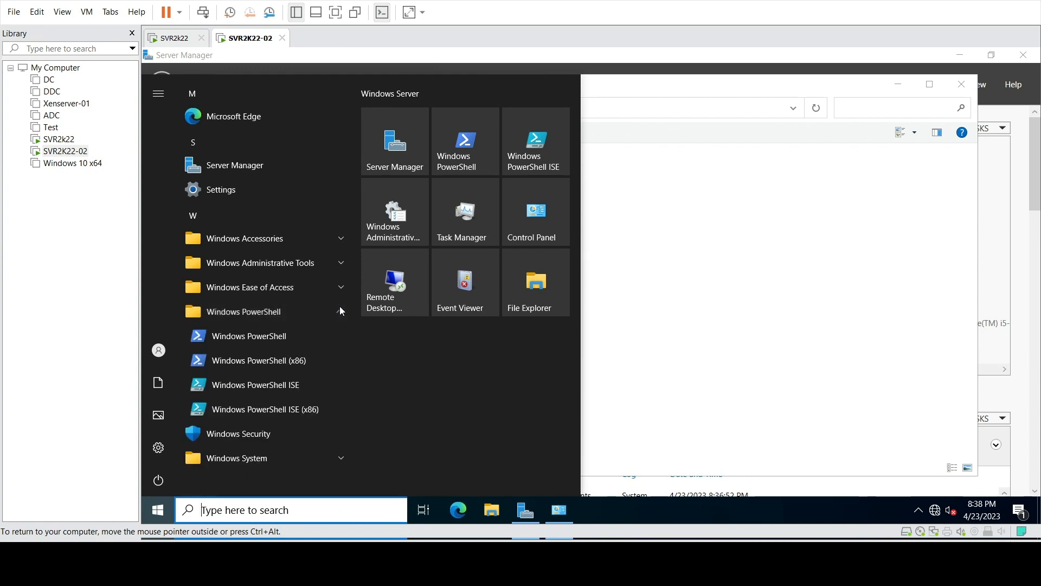
left_click(284, 334)
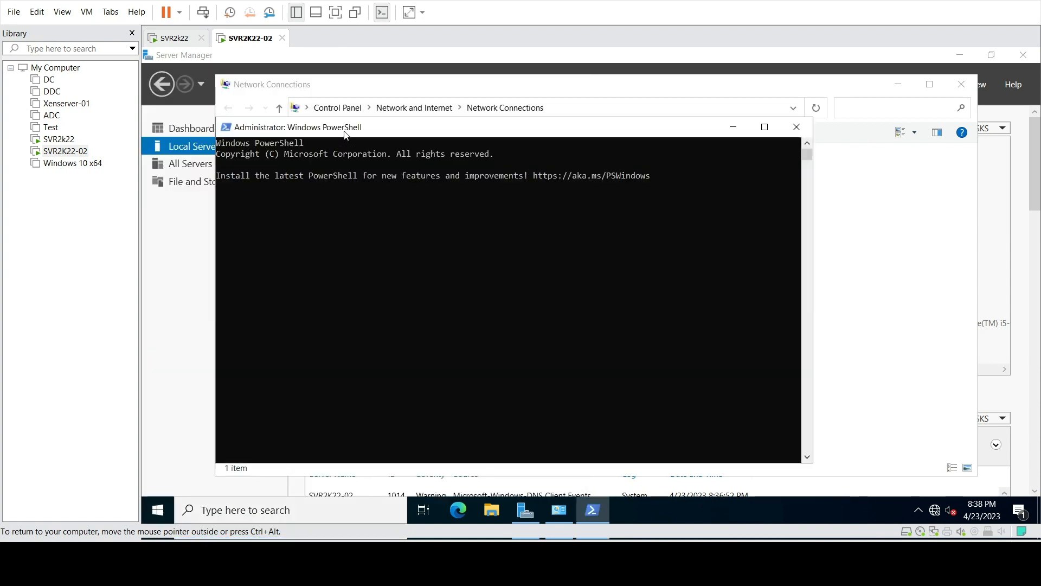
double_click(344, 107)
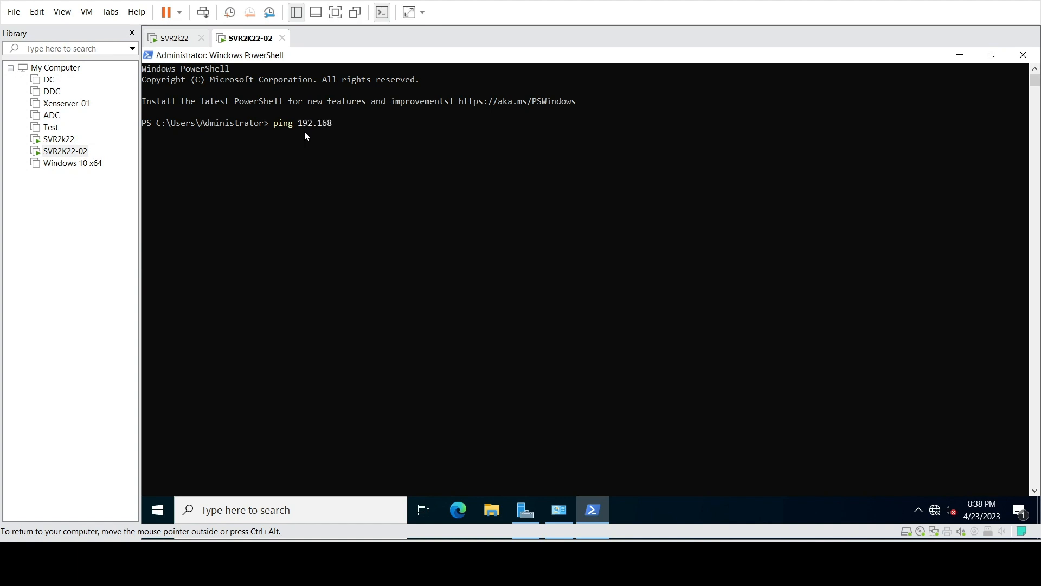
Ping 192.168.1.10 and techroxo.com with 0% loss, then close PowerShell
type("10")
key("Return")
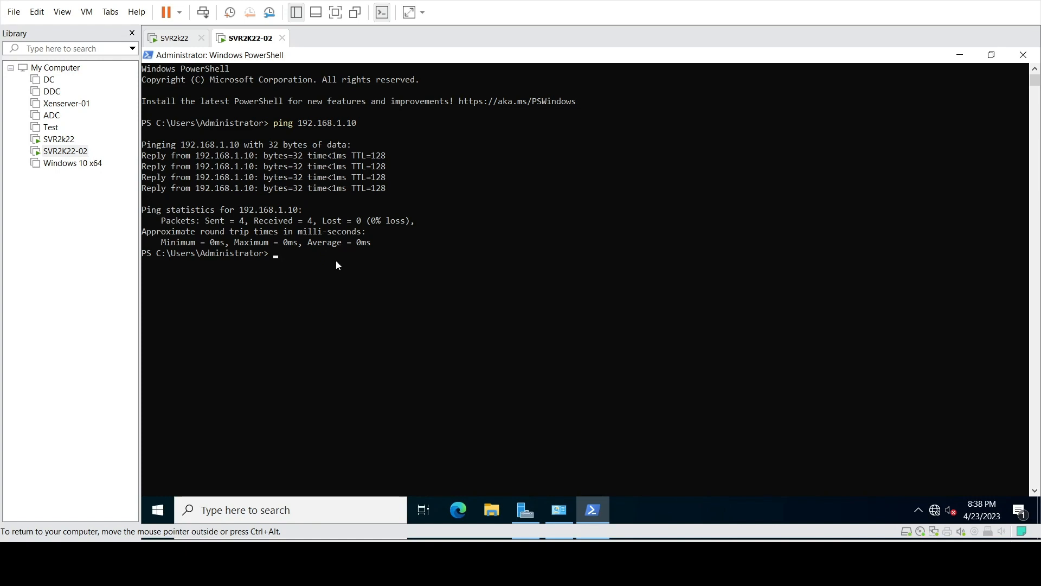
type("ping techro")
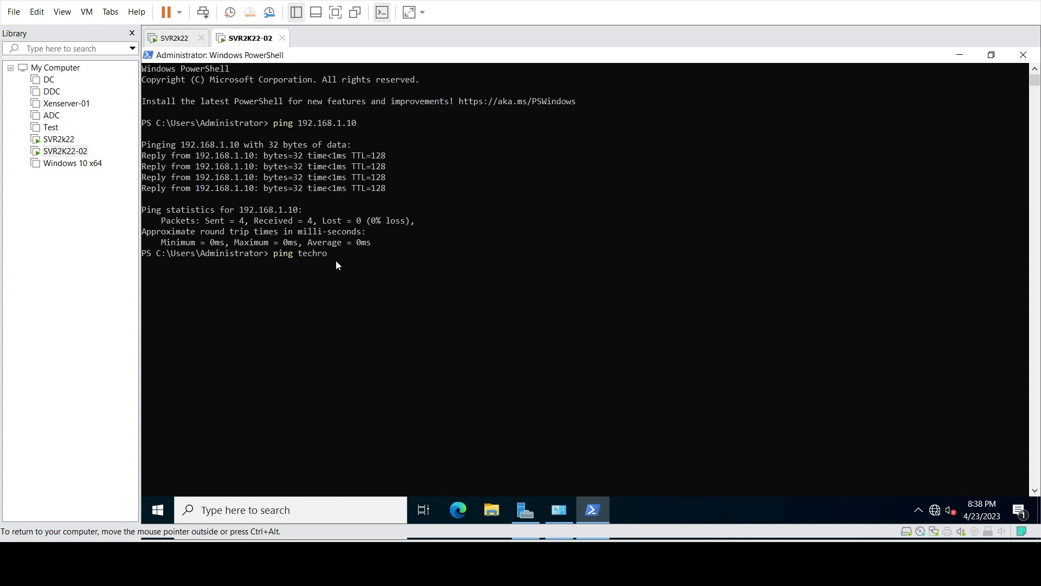
type("xo.com")
key("Return")
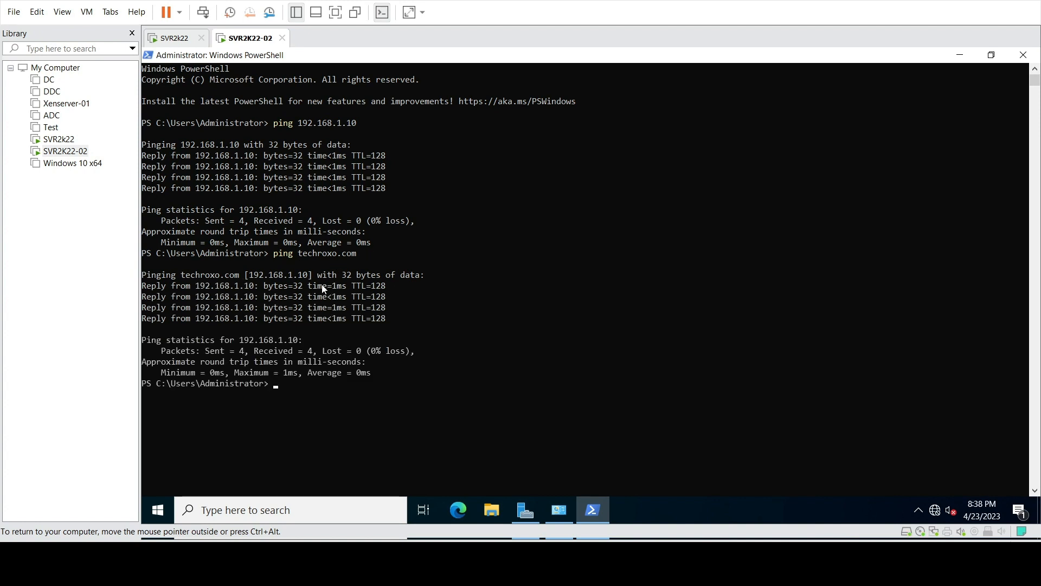
left_click(991, 55)
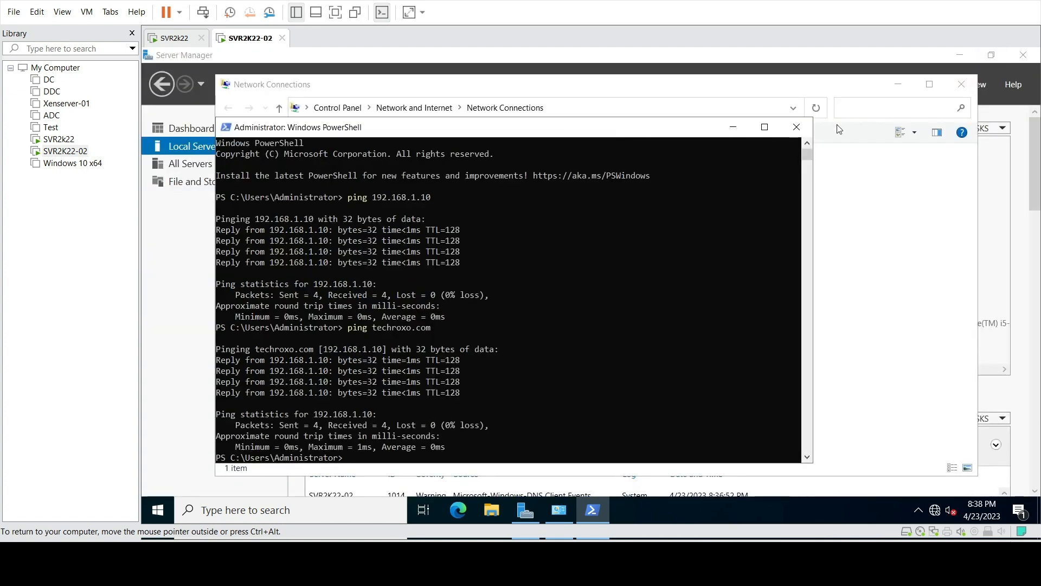
left_click(797, 127)
Close Network Connections, refresh Server Manager, and change the computer's membership to domain techroxo.local
left_click(960, 84)
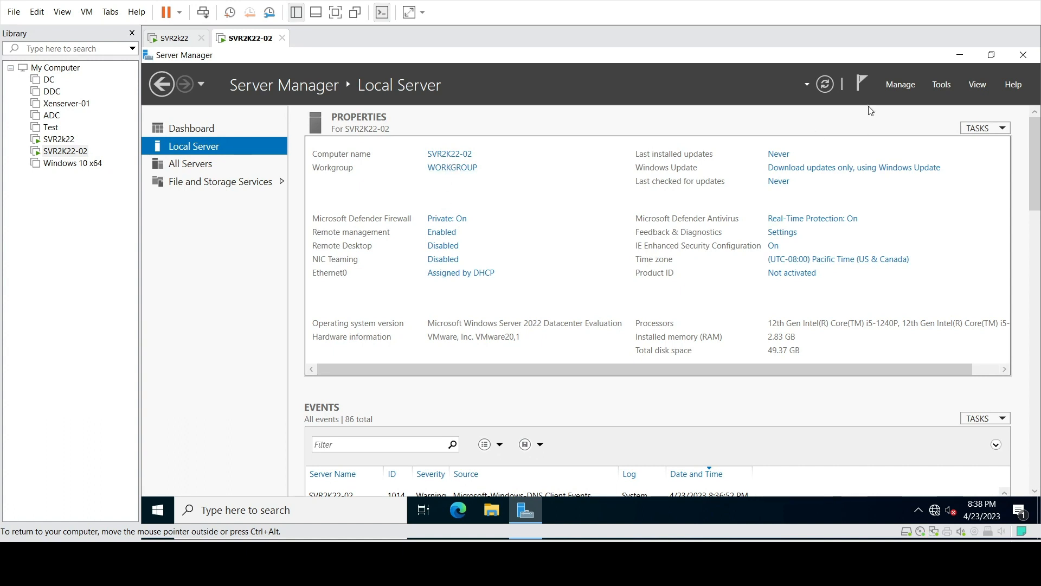
left_click(830, 89)
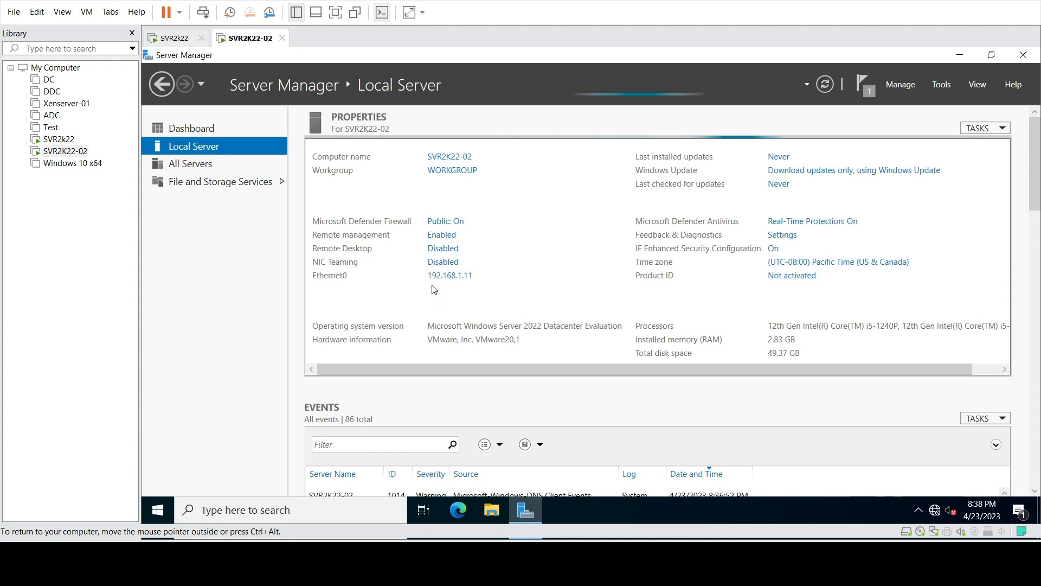
left_click(471, 161)
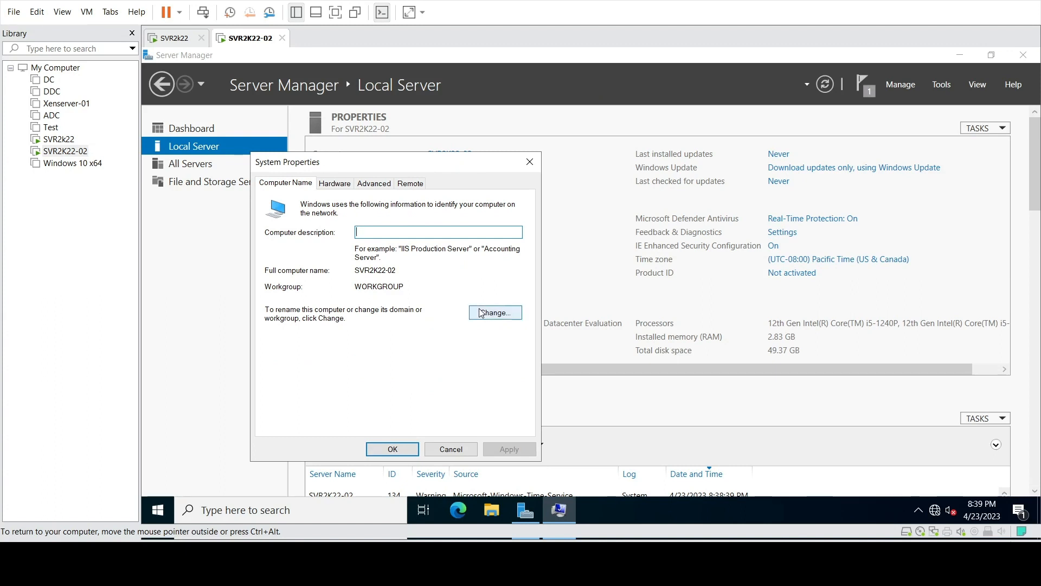
left_click(483, 313)
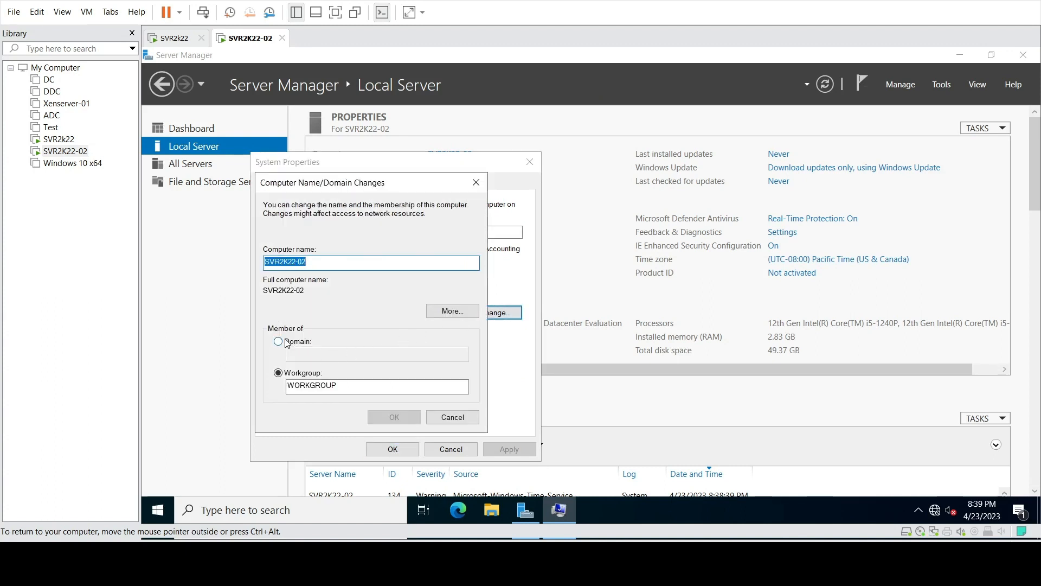
left_click(278, 342)
left_click(300, 359)
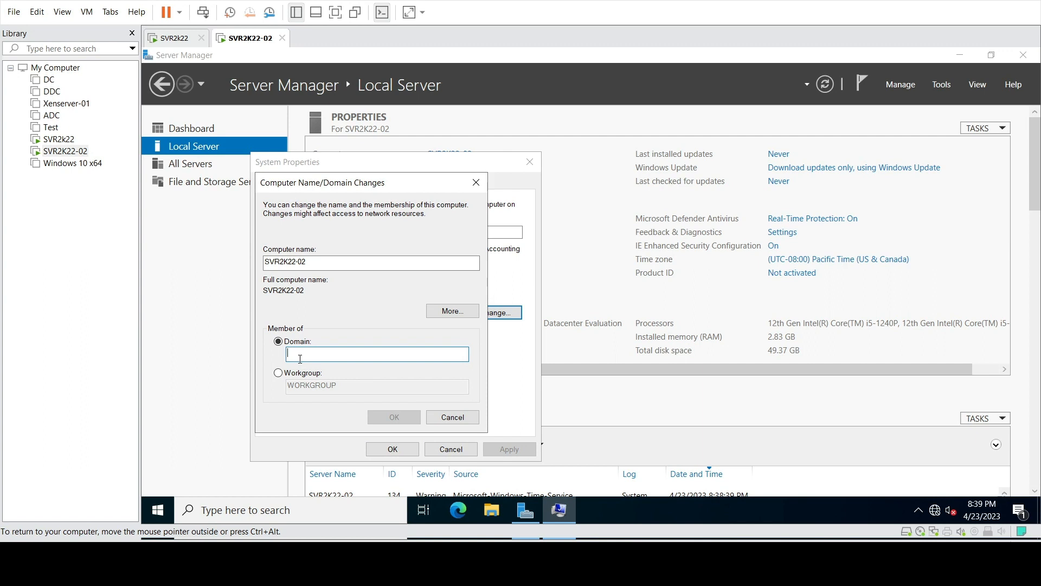
type("tech")
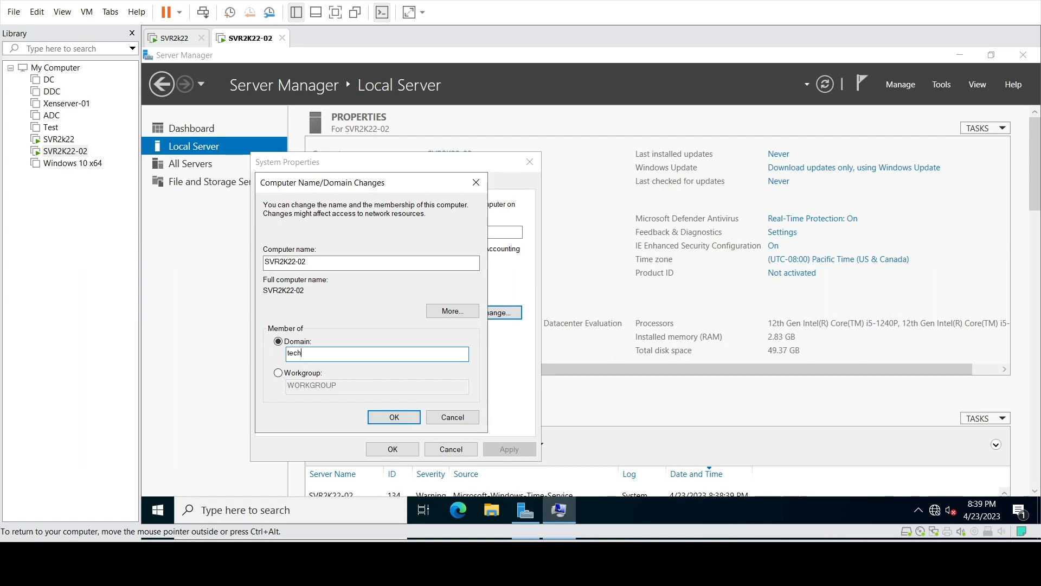
type("roxo.local")
key("Return")
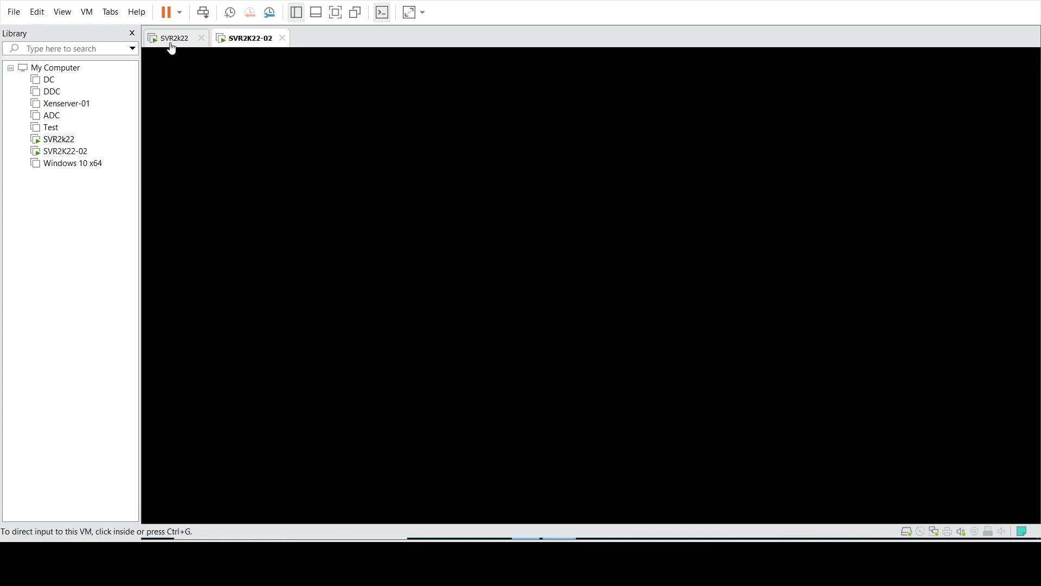
On the SVR2K22-02 VM, submit the techroxo.com domain administrator's account name and password in Windows Security
left_click(172, 42)
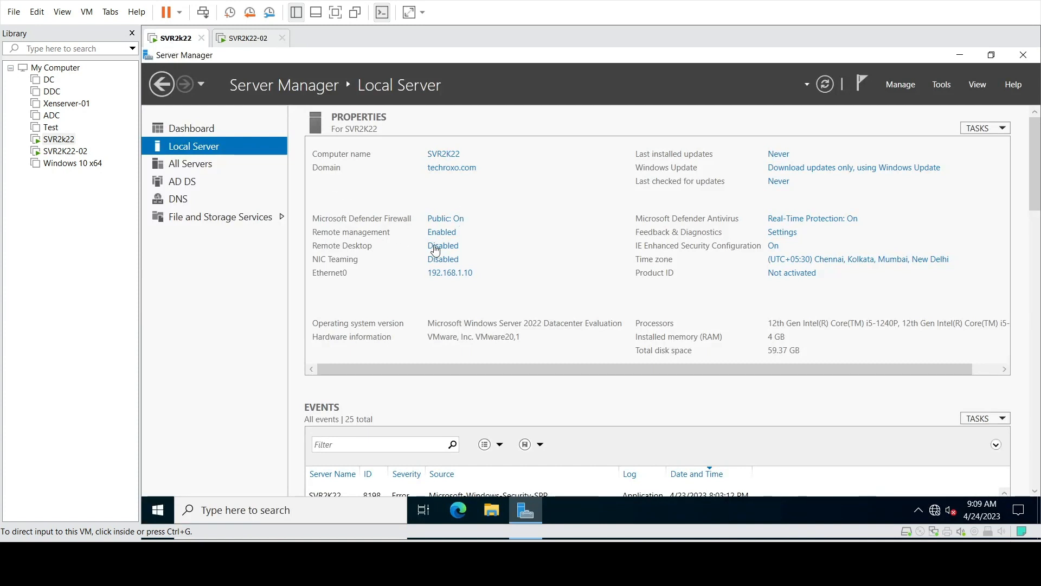
left_click(255, 39)
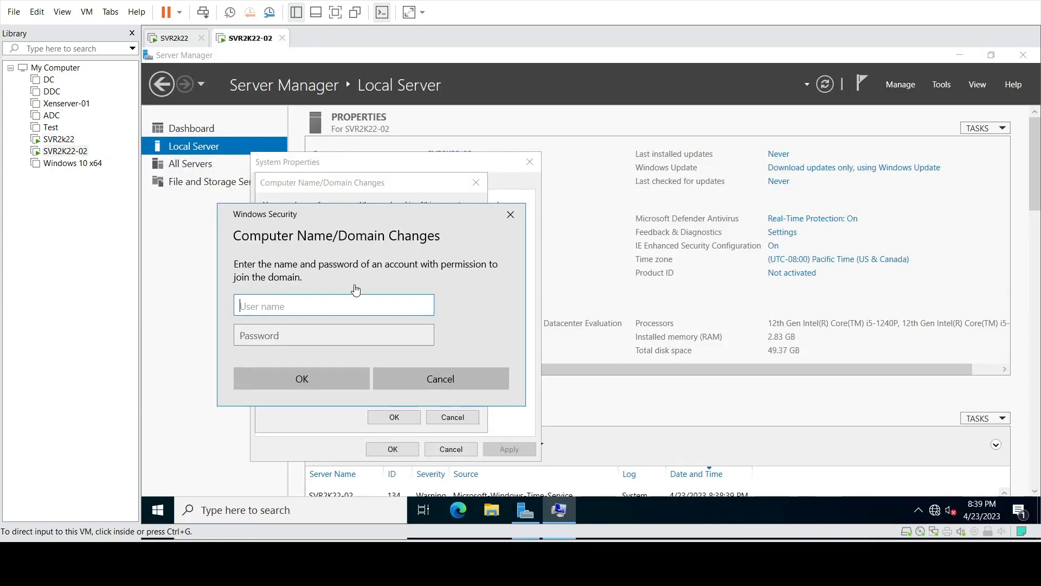
left_click(313, 308)
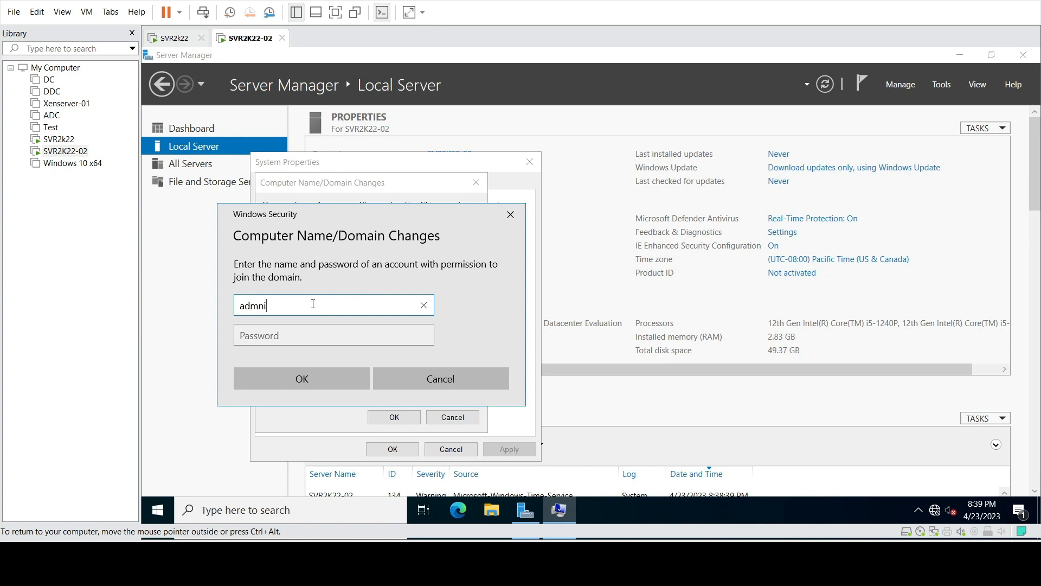
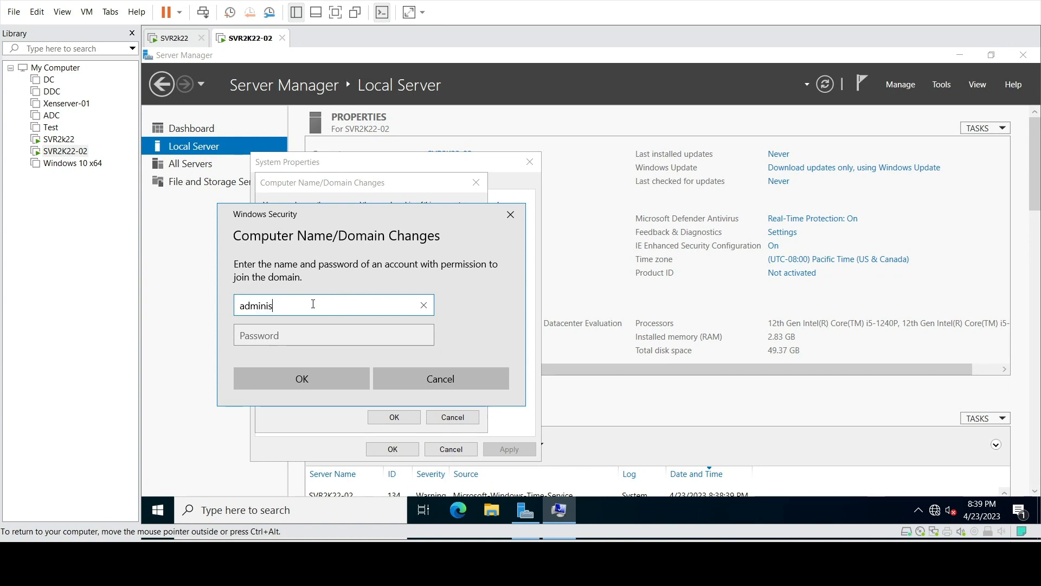
left_click(298, 338)
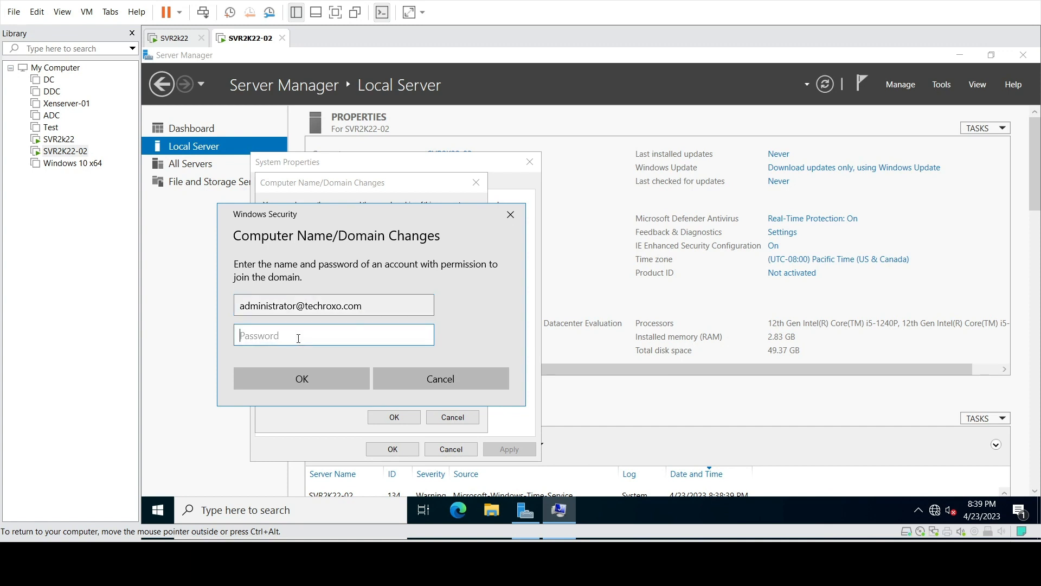
type("********")
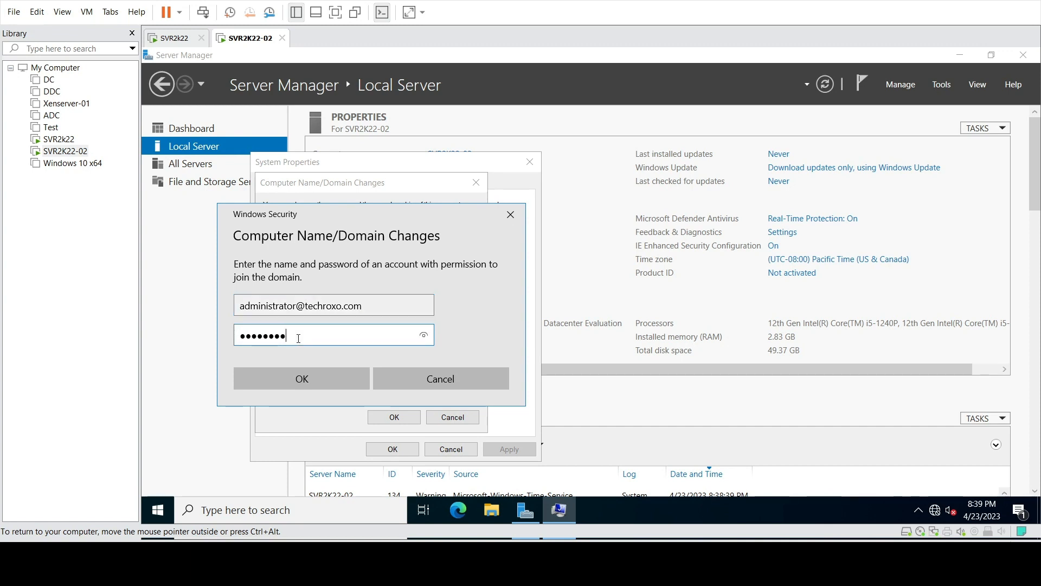
key("Return")
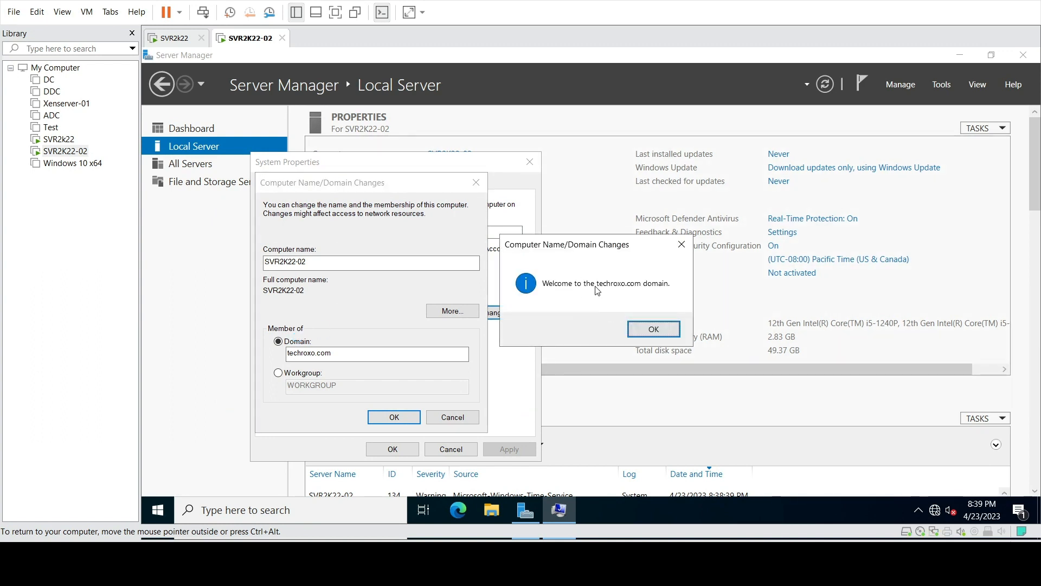
Acknowledge the domain welcome and restart-required messages, close System Properties, and restart the server now
left_click(647, 328)
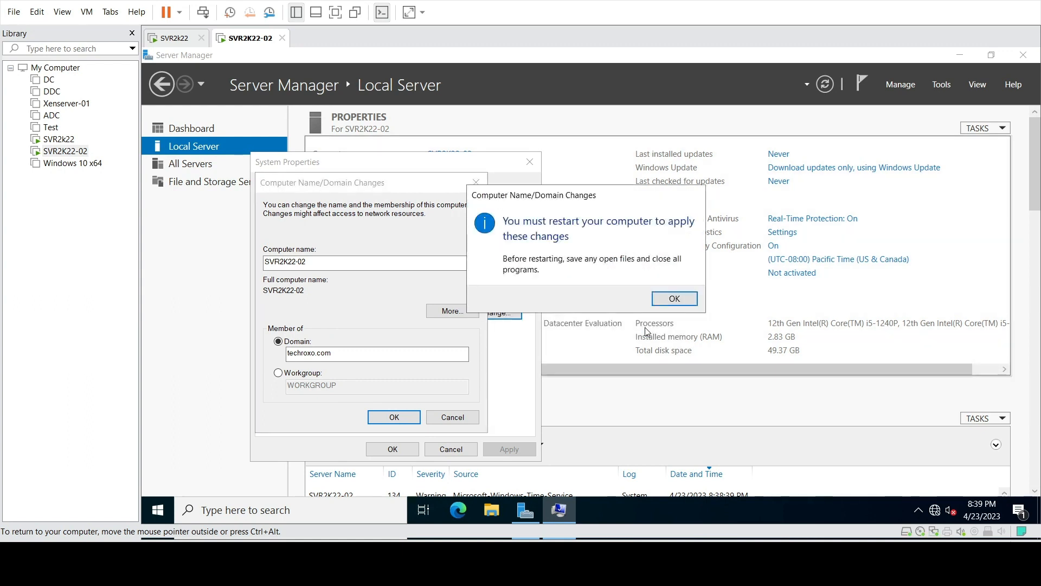
left_click(670, 300)
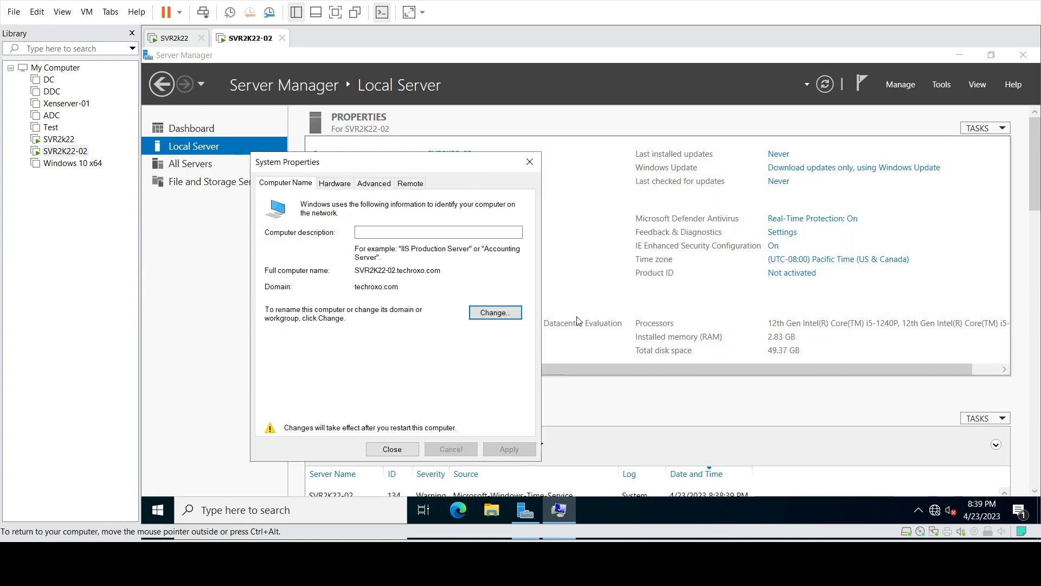
left_click(392, 449)
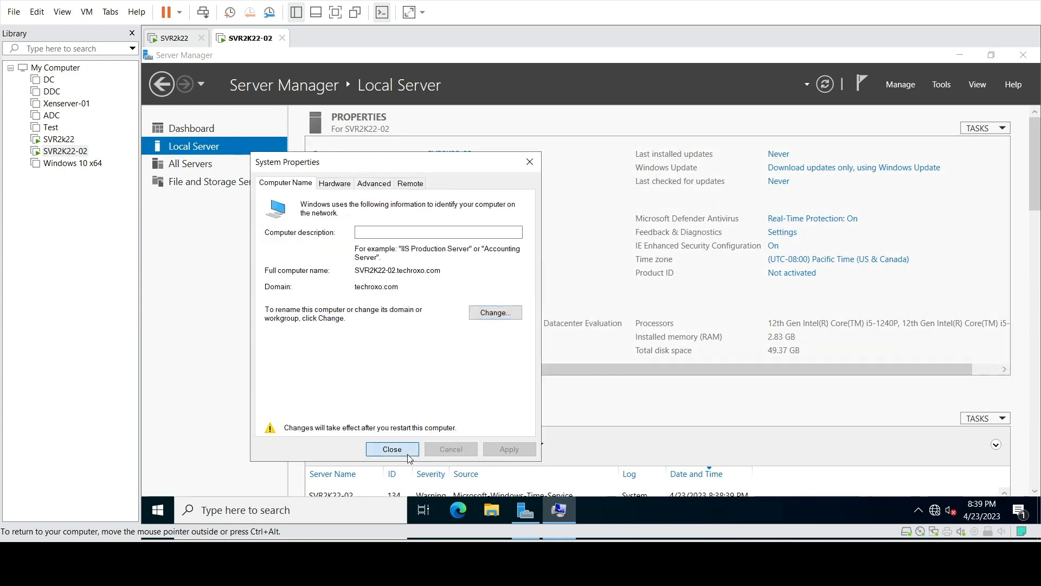
left_click(602, 293)
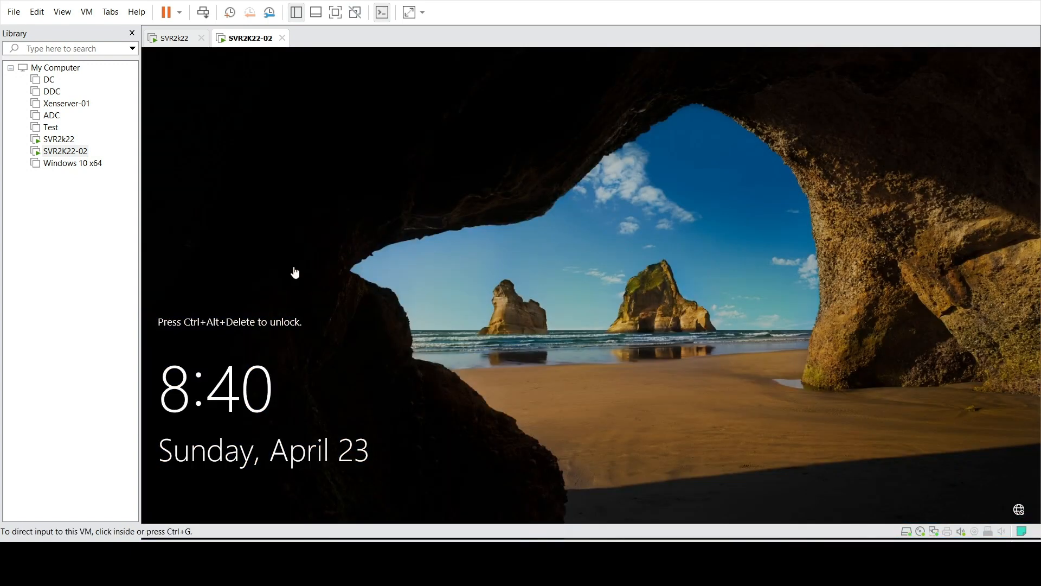
Unlock the VM and sign in as Other user with the techroxo.com domain administrator account
left_click(204, 12)
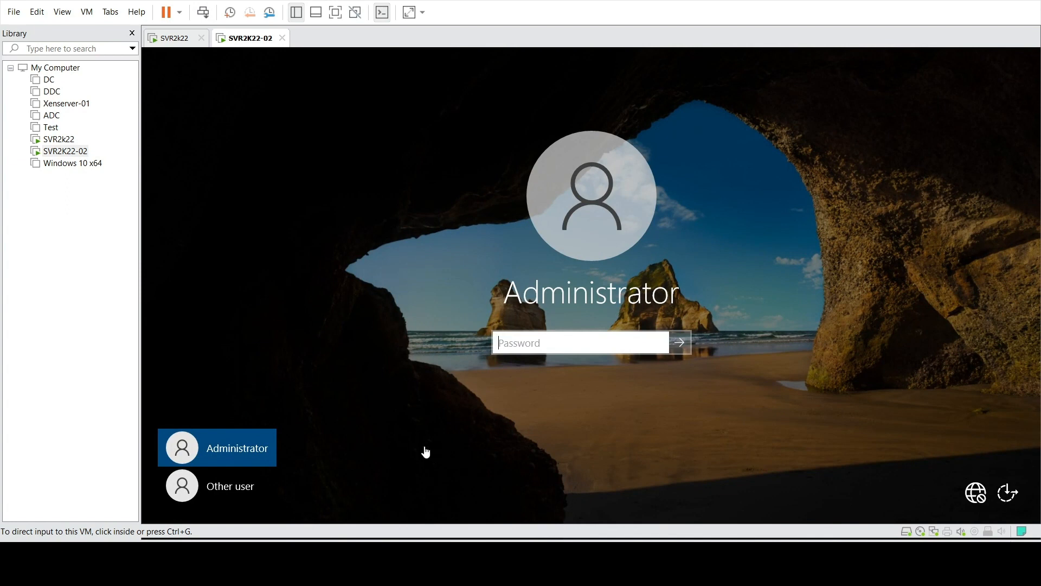
left_click(242, 494)
left_click(241, 490)
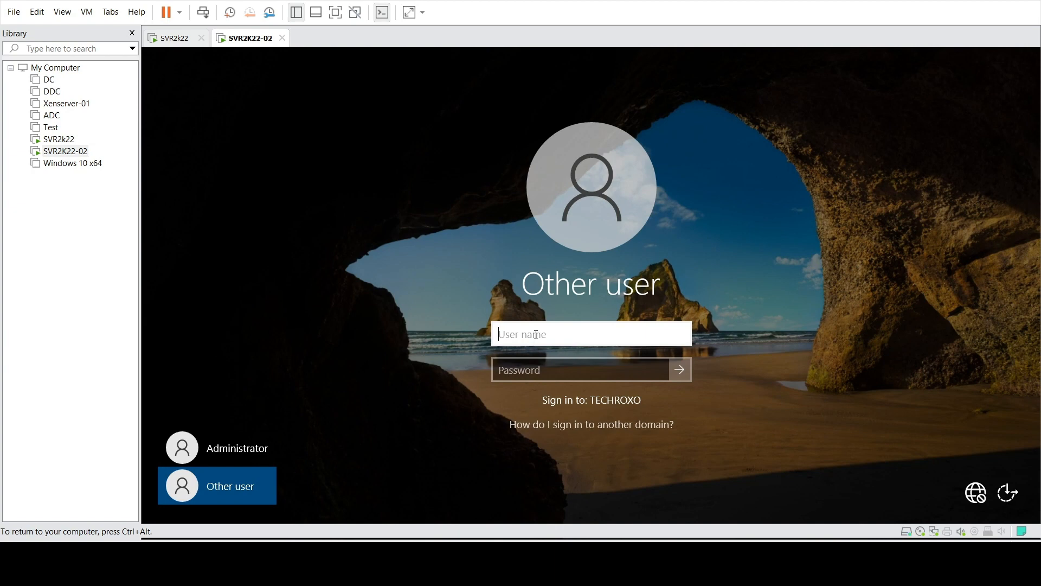
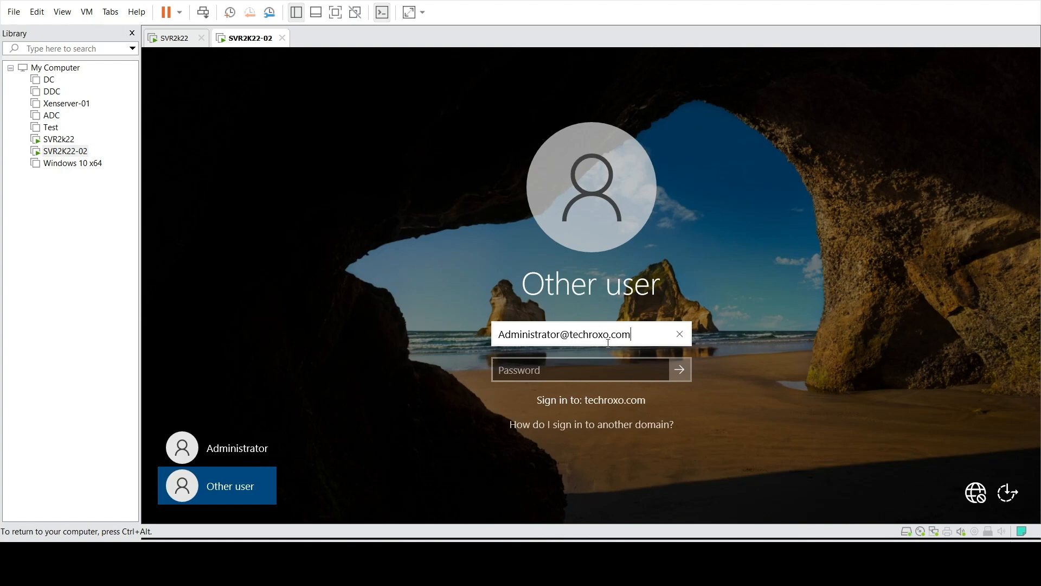
key("Tab")
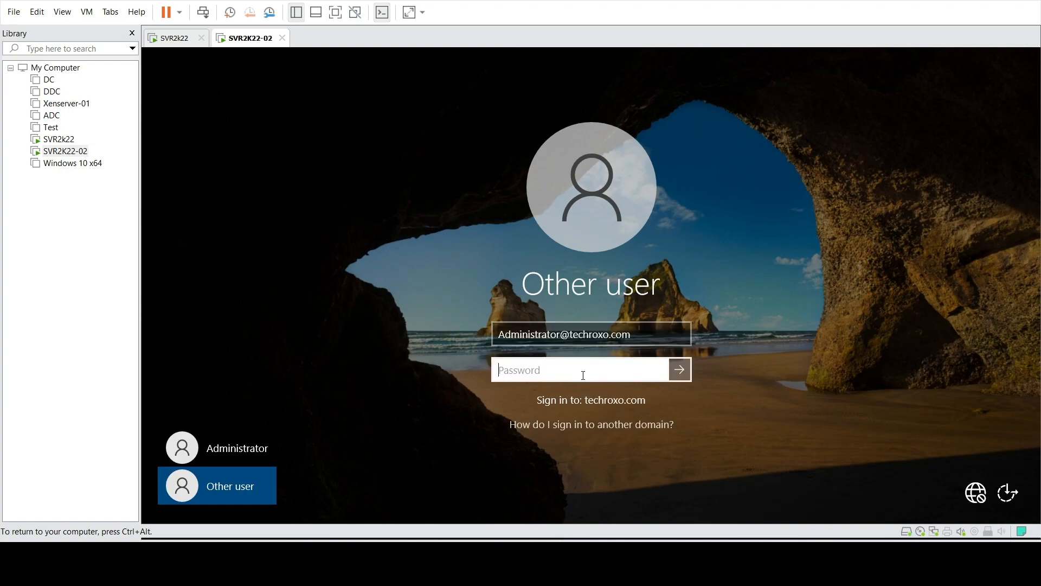
type("••••••••")
key("Return")
key("Return")
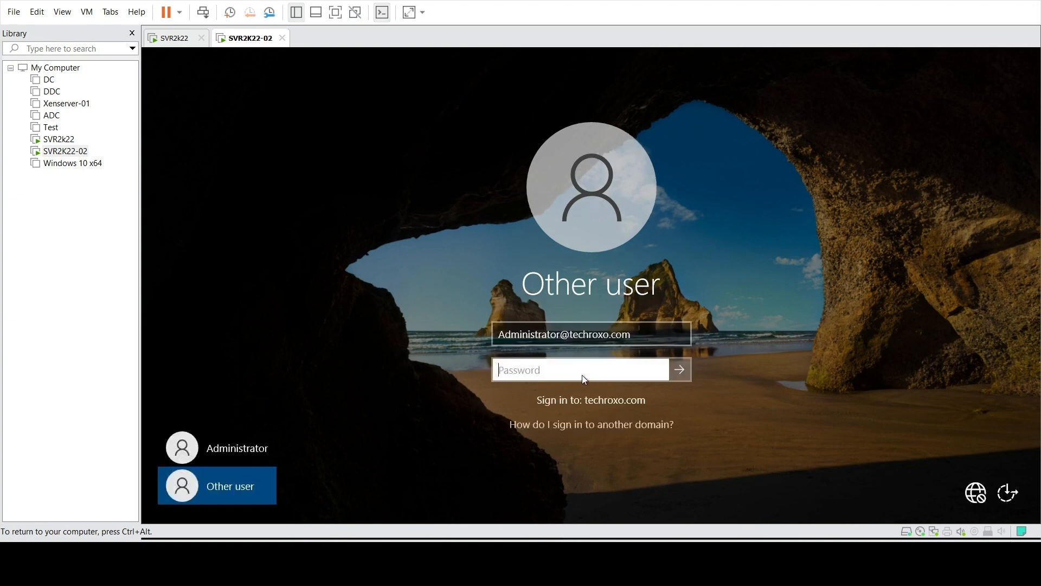
Re-enter the correct domain administrator password and sign in again
left_click(523, 337)
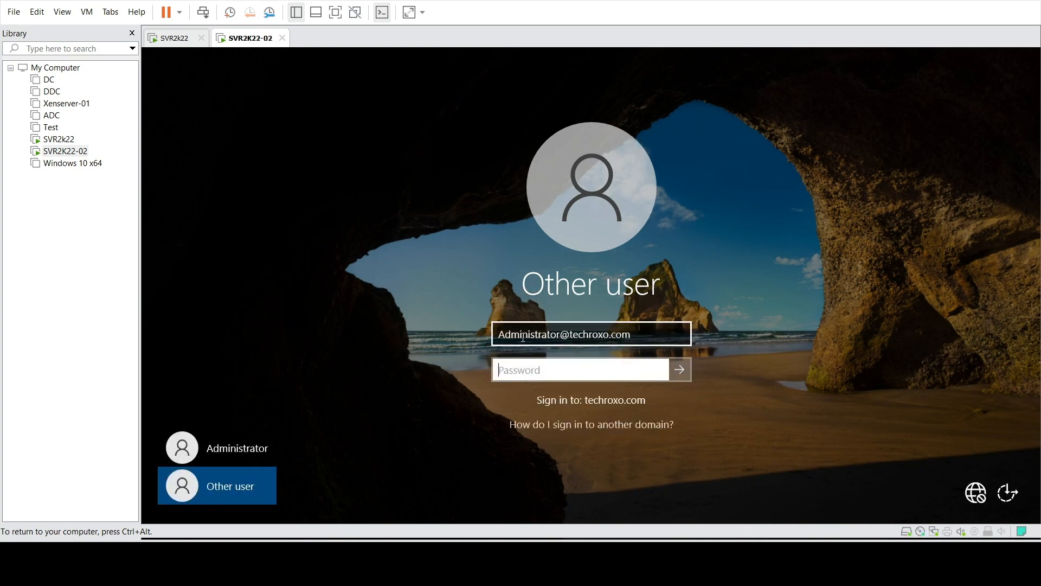
left_click(563, 362)
type("•")
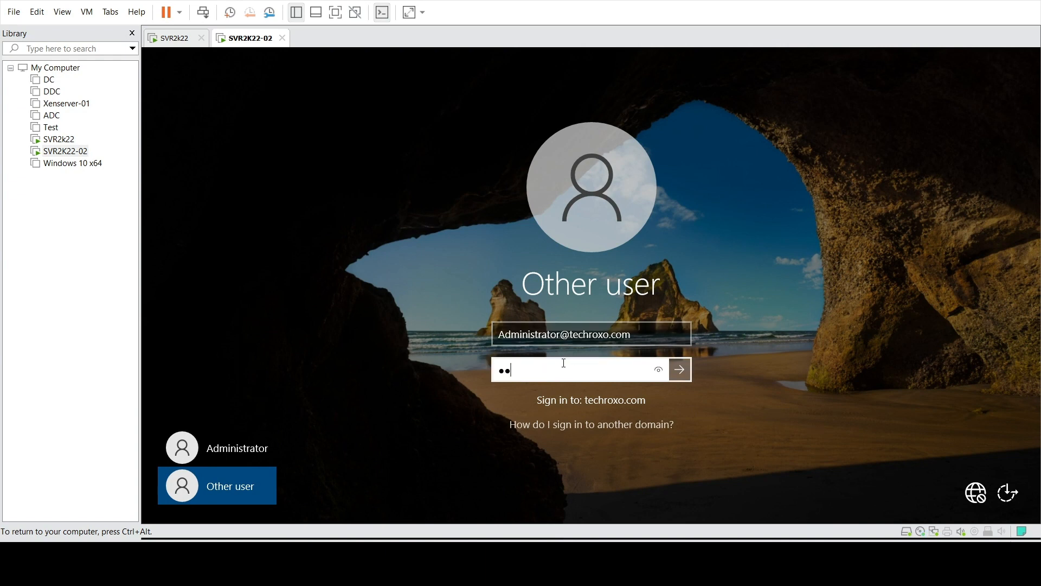
type("••••••••")
key("Return")
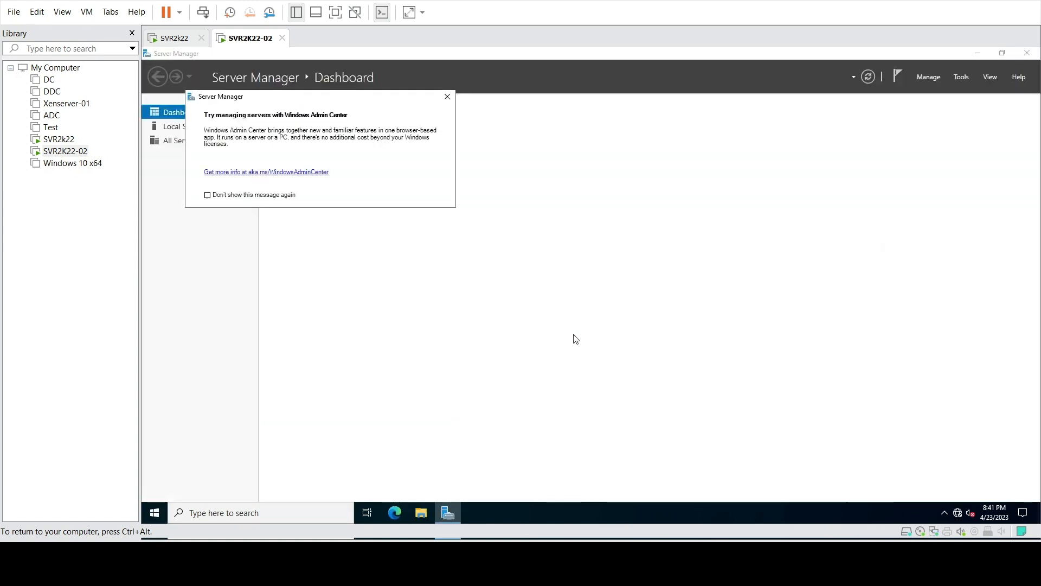
Dismiss the Windows Admin Center popup, check Local Server shows Domain: techroxo.com, then go to SVR2k22
left_click(446, 96)
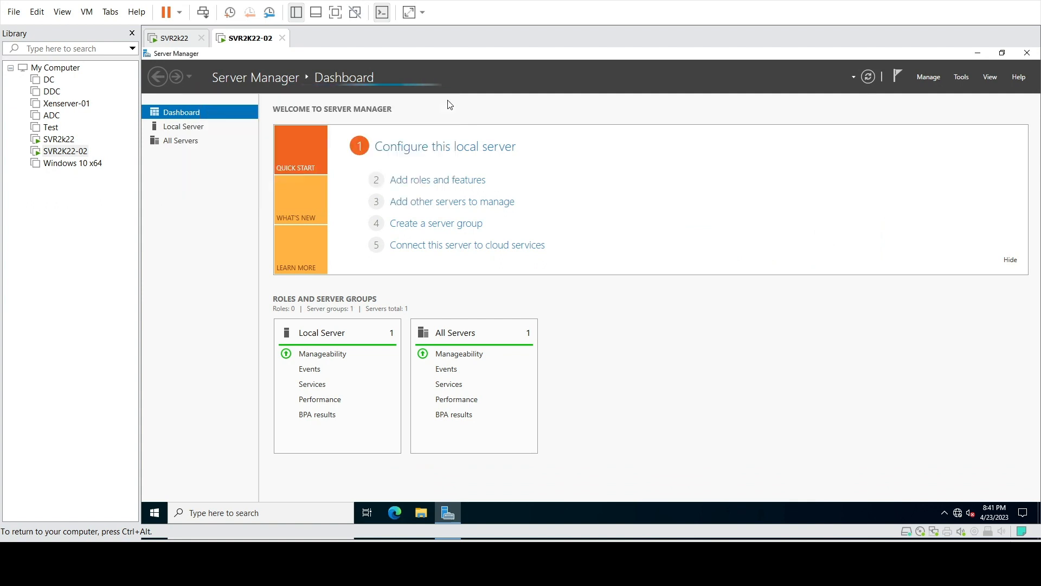
left_click(208, 128)
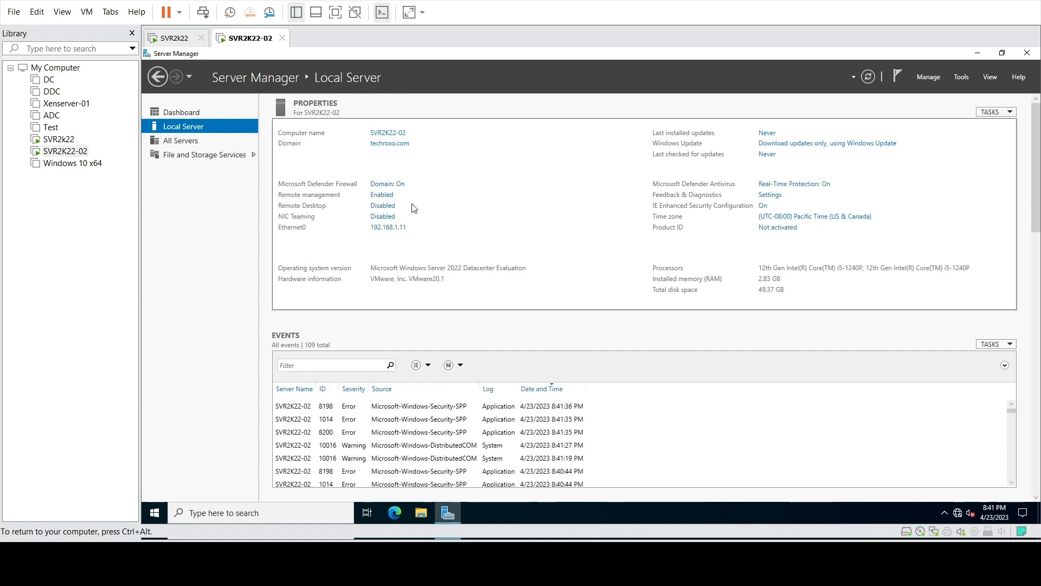
left_click(189, 43)
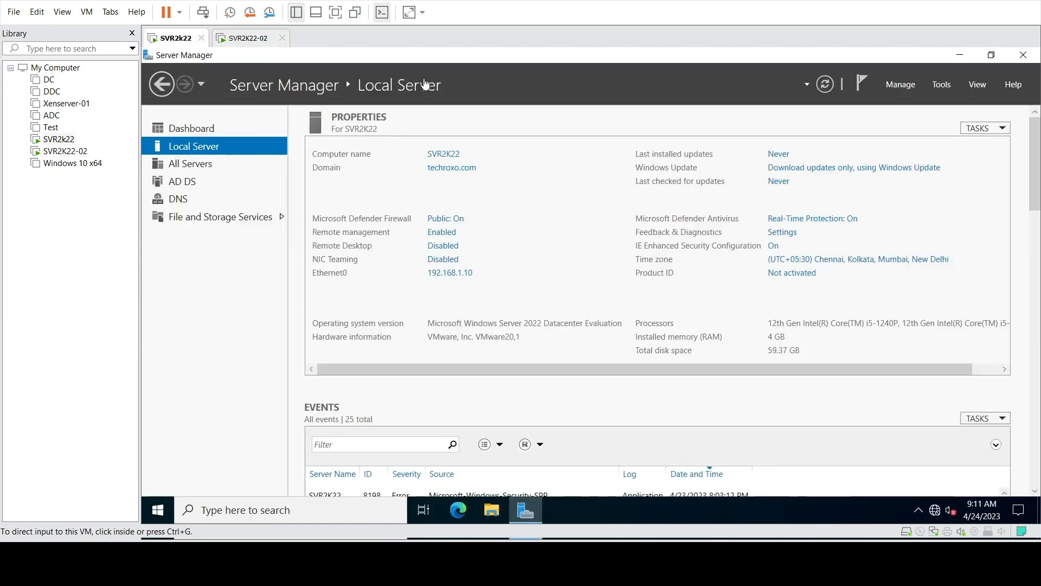
left_click(246, 36)
left_click(162, 41)
left_click(937, 85)
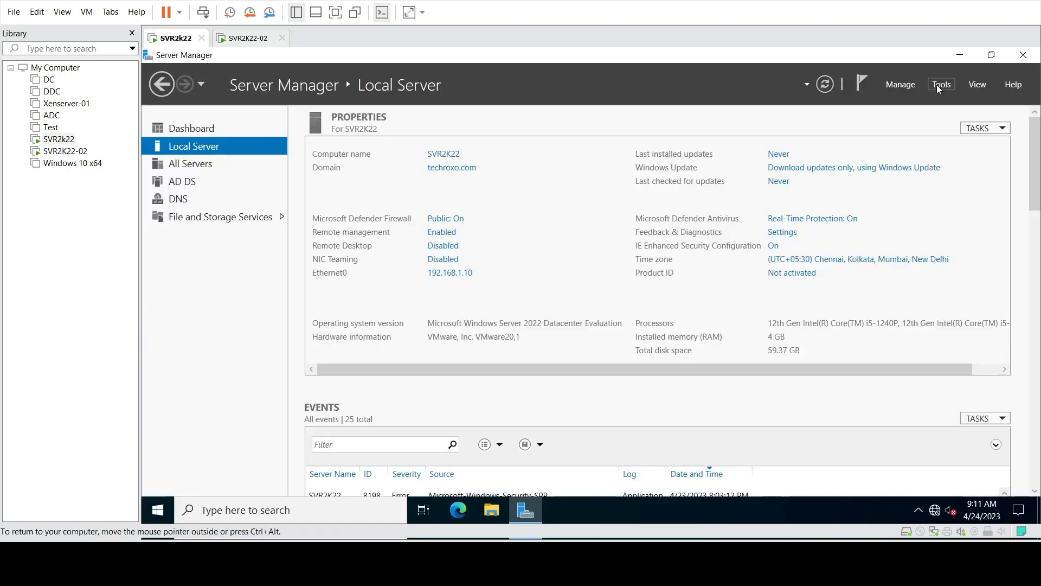
left_click(937, 85)
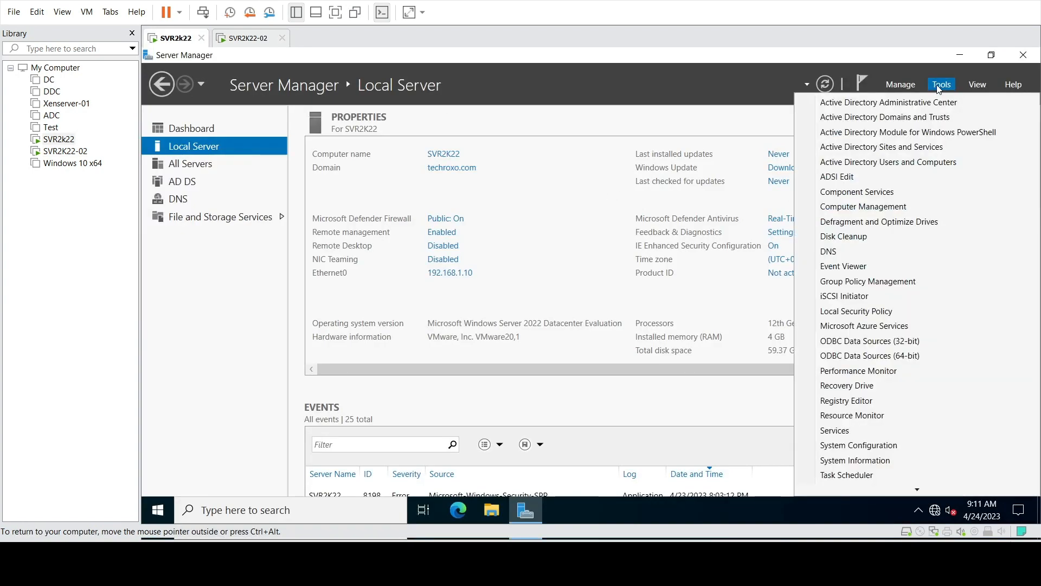
left_click(916, 165)
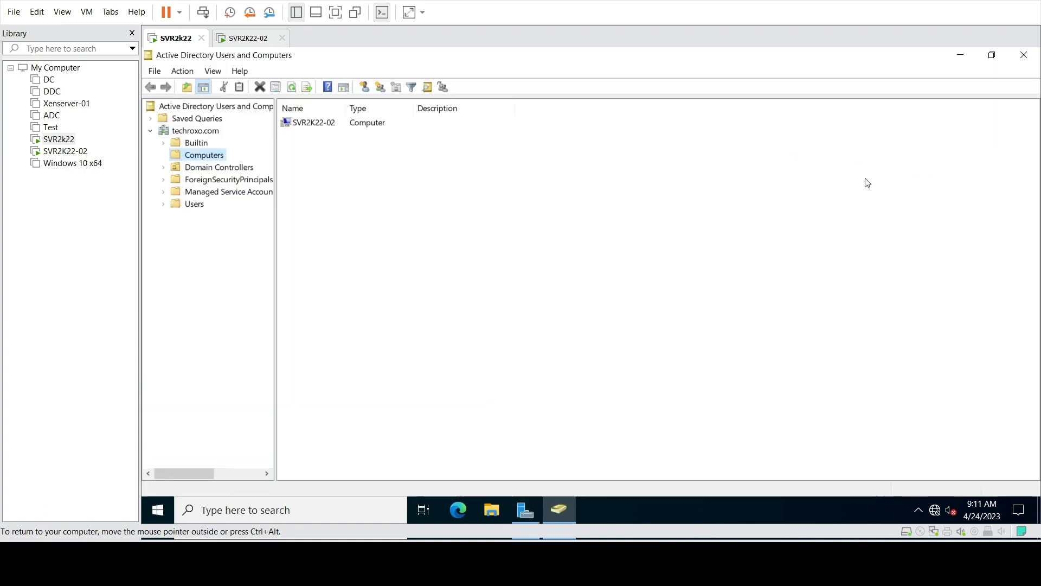
left_click(315, 124)
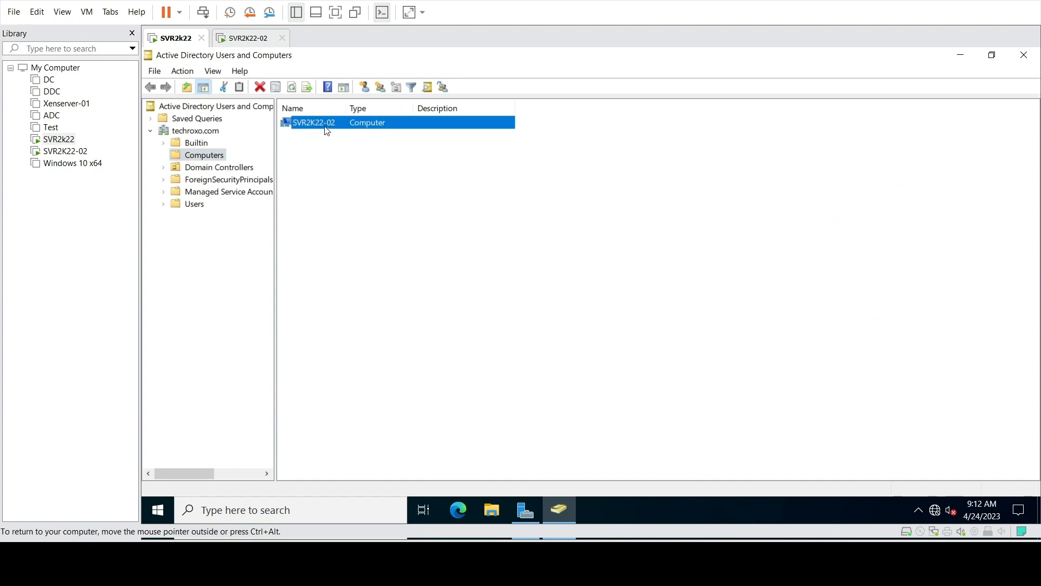
left_click(256, 43)
left_click(172, 42)
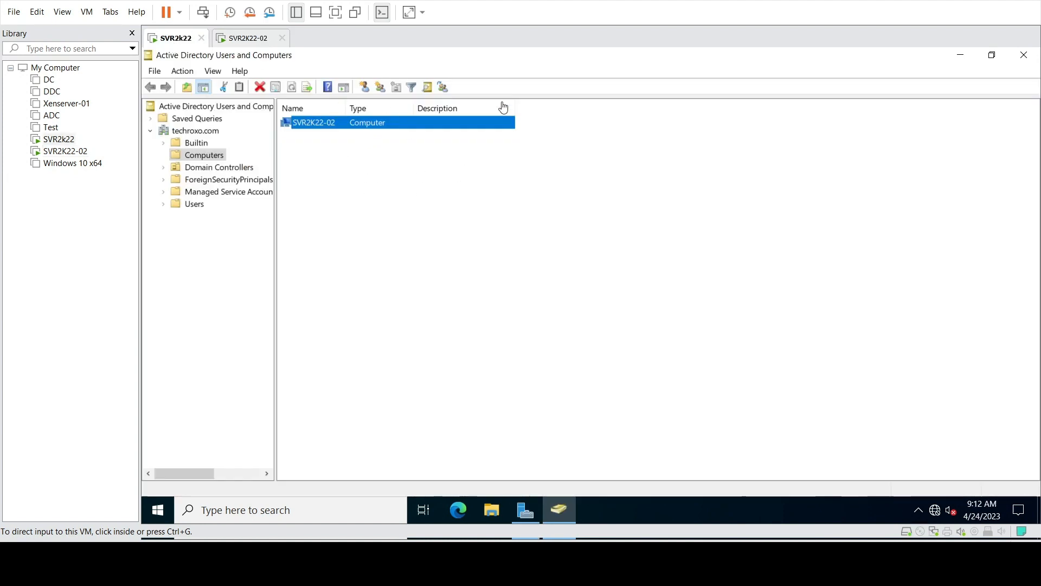
left_click(1025, 55)
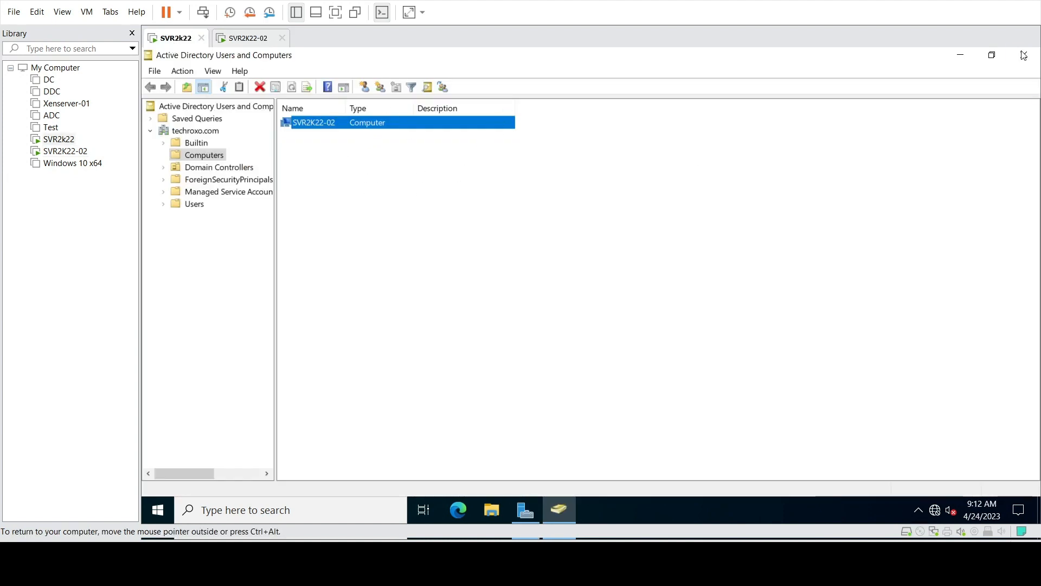